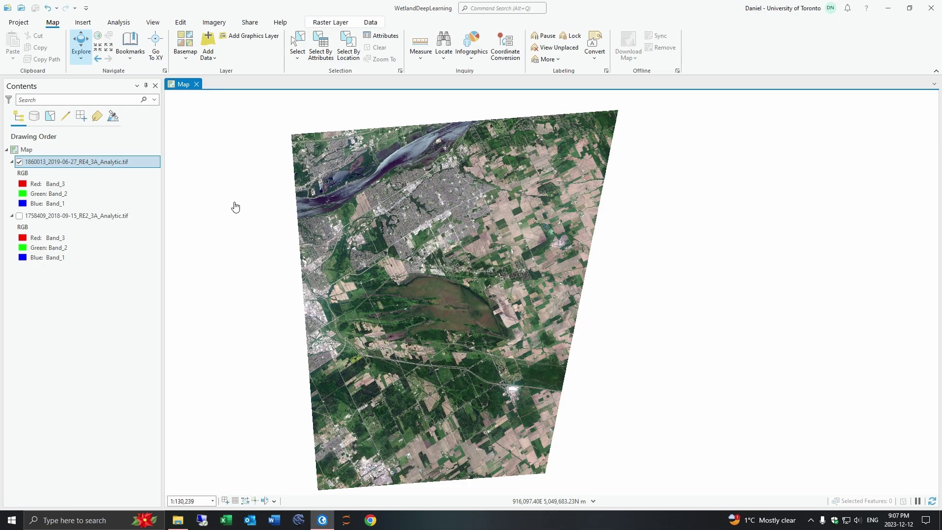
Leave the red band unchanged, select the 2019-06-27 RE4 image layer and zoom around it.
click(103, 187)
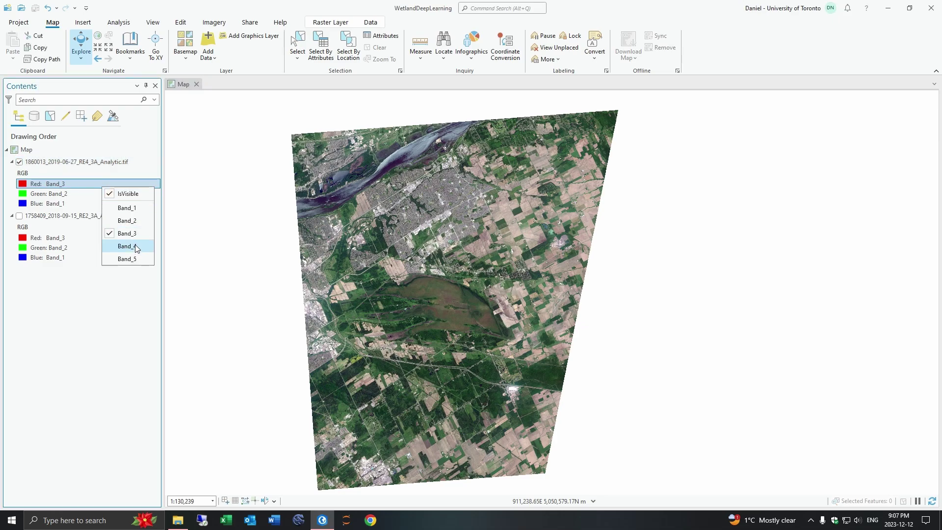
click(117, 319)
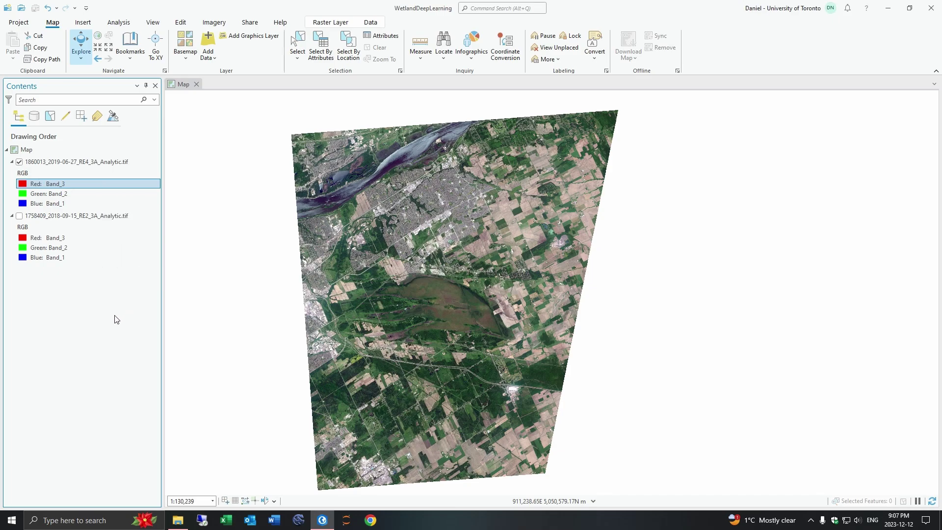
click(127, 164)
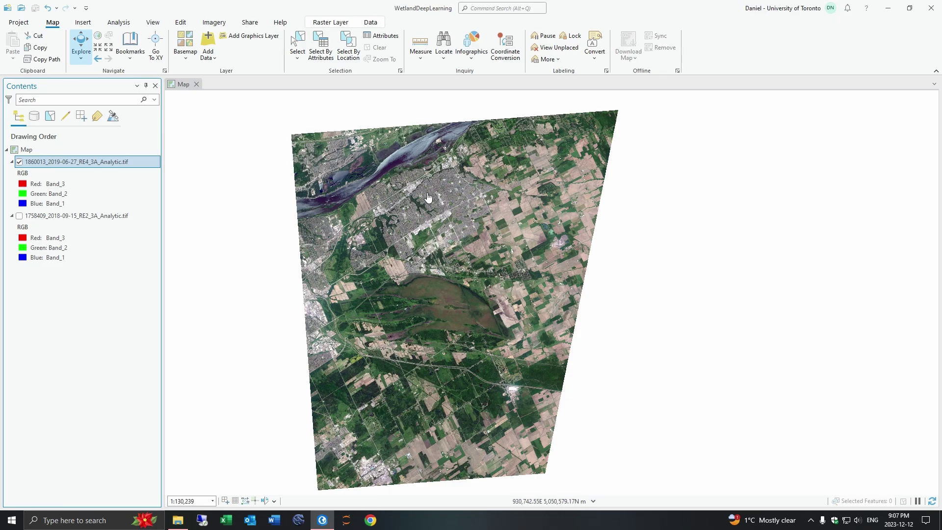
scroll(400, 212, up, 2)
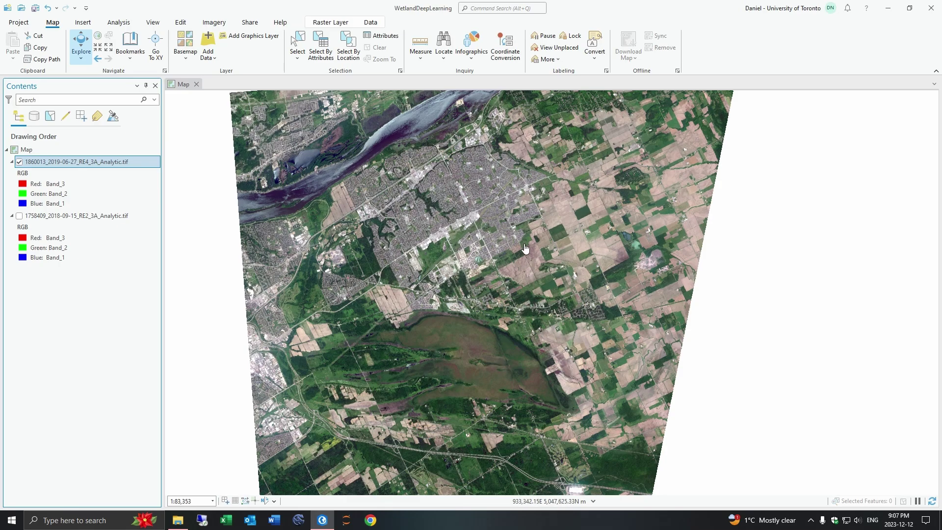
scroll(525, 248, down, 2)
click(213, 22)
Open the Training Samples Manager from Classification Tools and replace NLCD2011 with an empty New Schema.
click(242, 48)
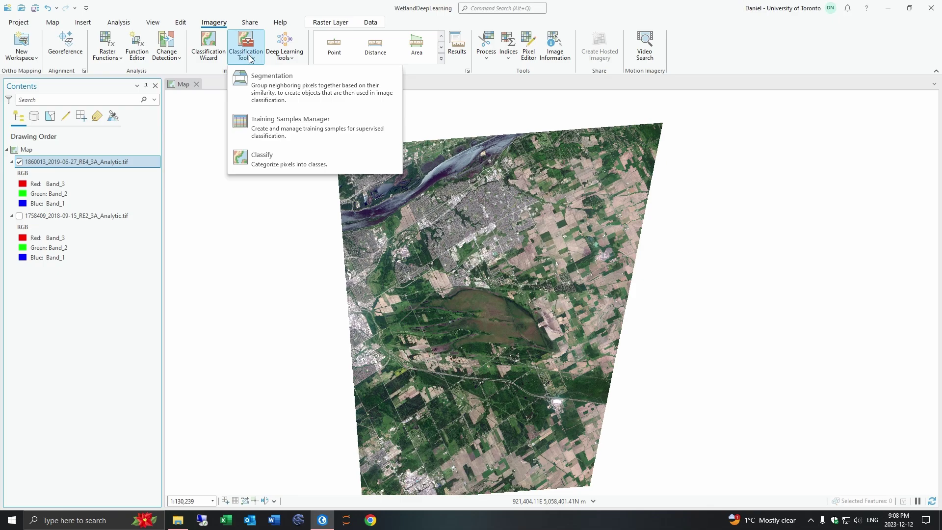
click(283, 55)
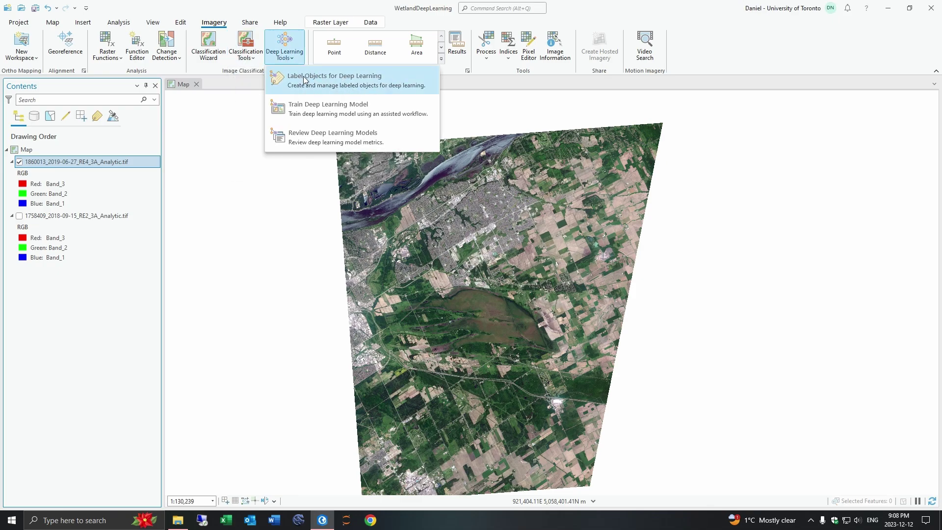
click(246, 49)
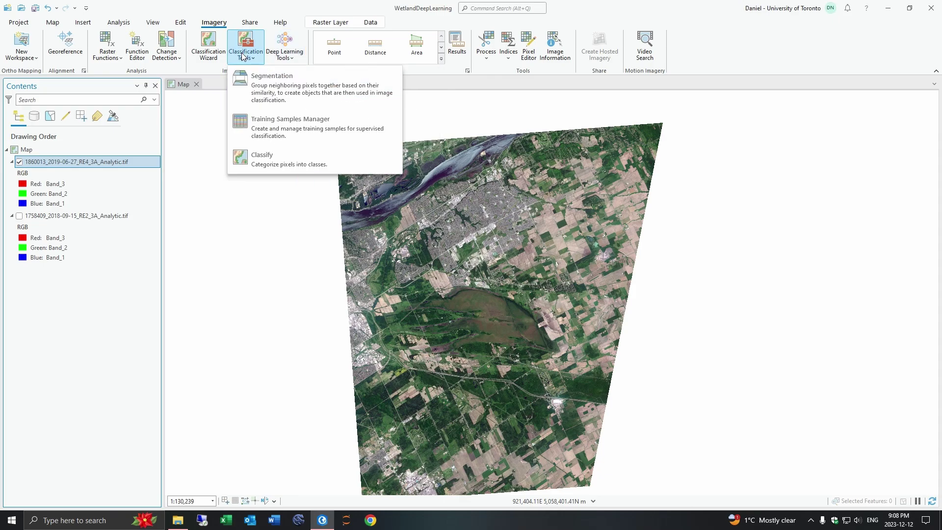
click(277, 122)
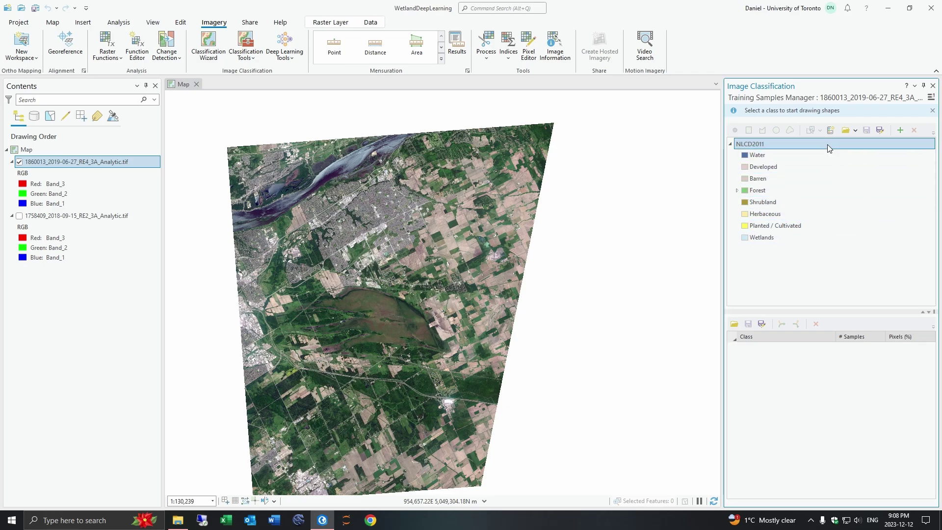
click(830, 130)
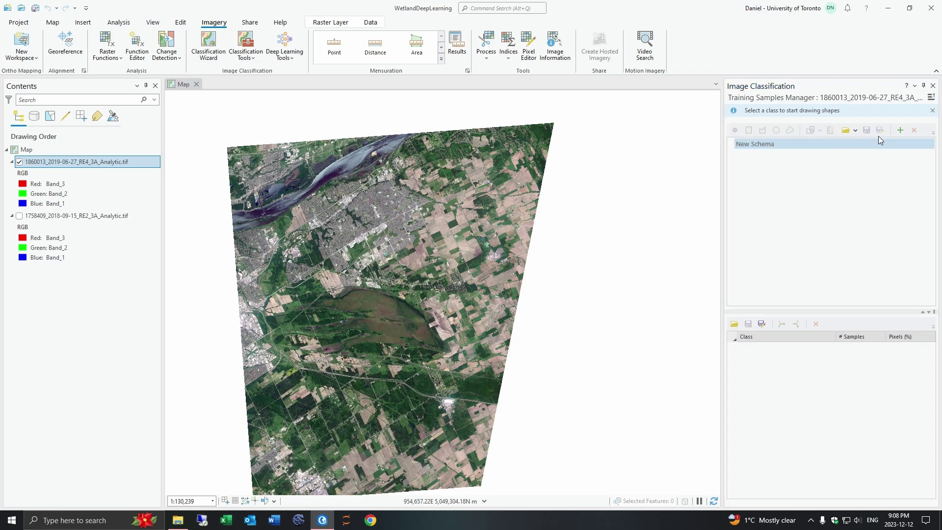
Add a Water class coloured blue to the New Schema.
right_click(834, 143)
click(851, 148)
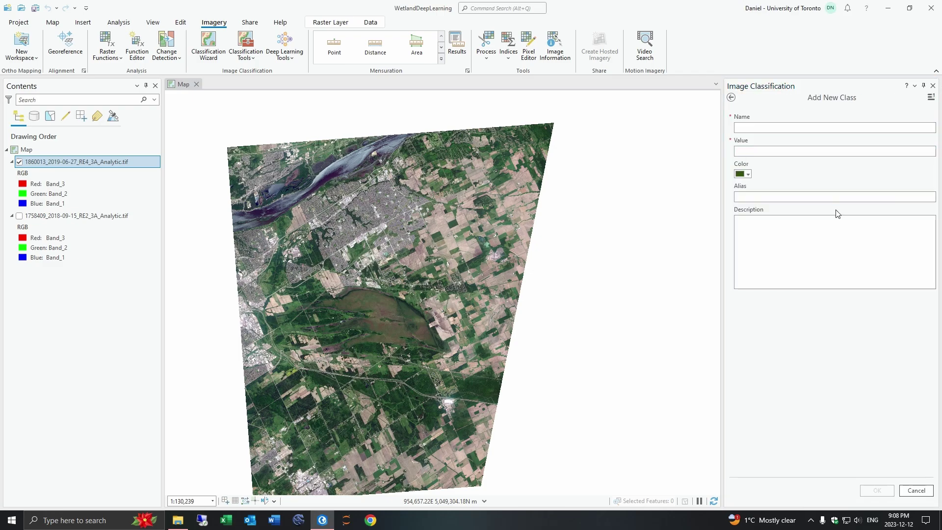
click(816, 130)
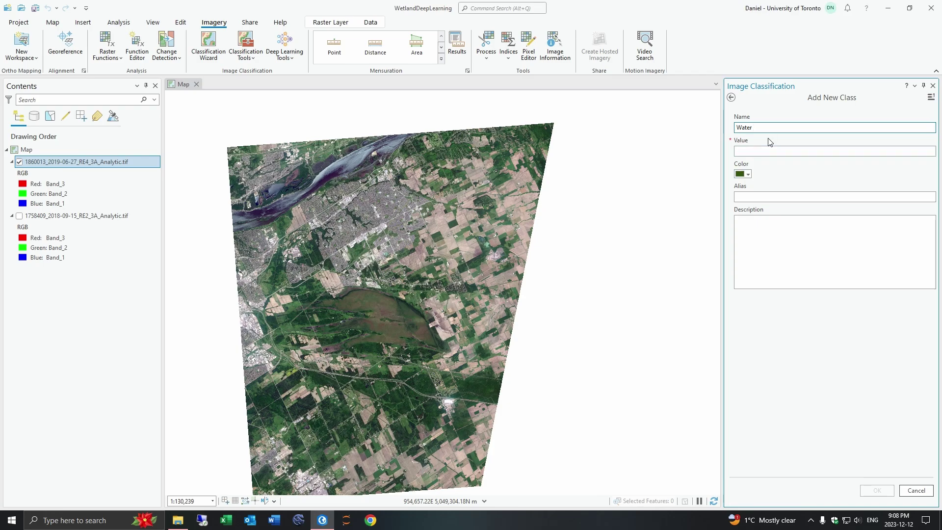
click(748, 175)
click(823, 236)
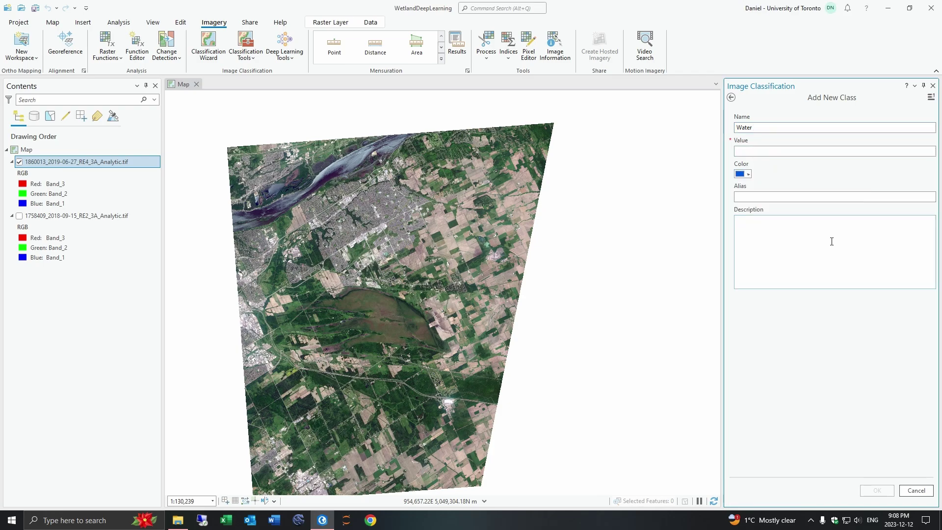
click(791, 153)
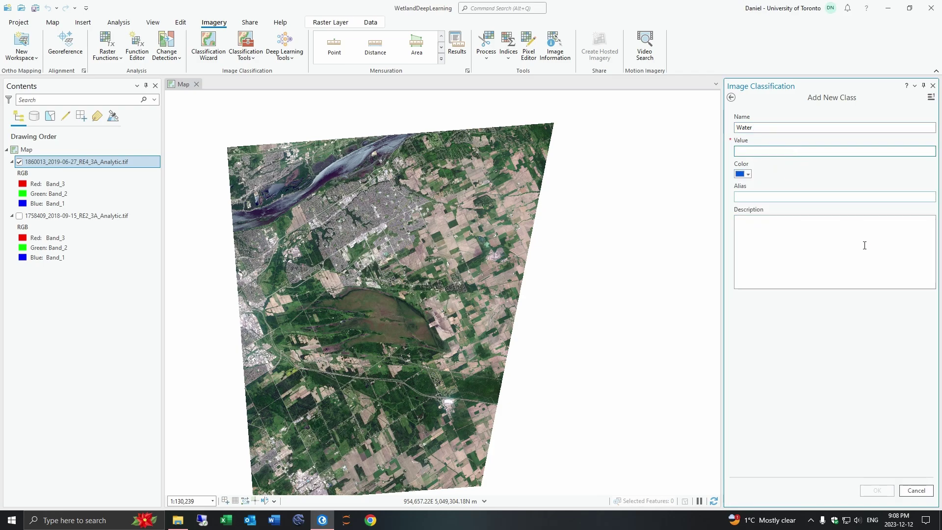
click(877, 490)
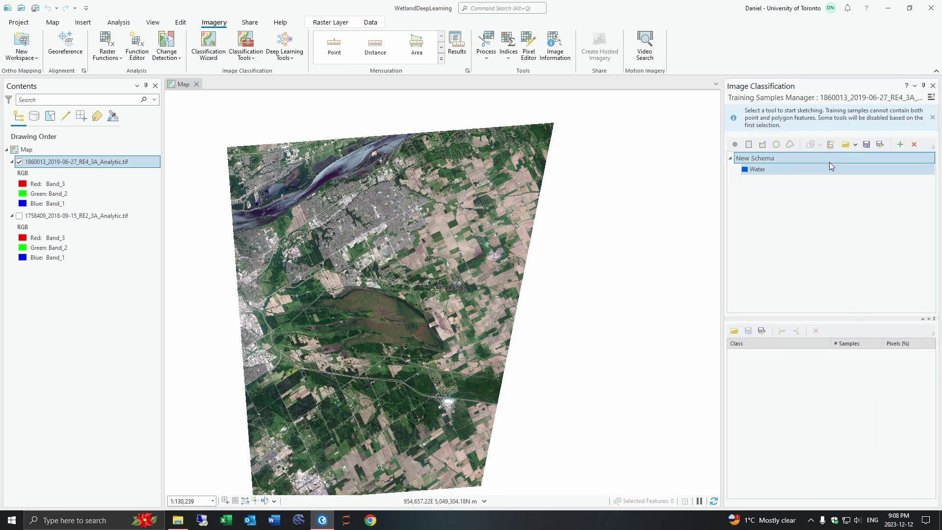
Add an Agri class with value 2 and an olive-green colour.
right_click(823, 151)
click(835, 154)
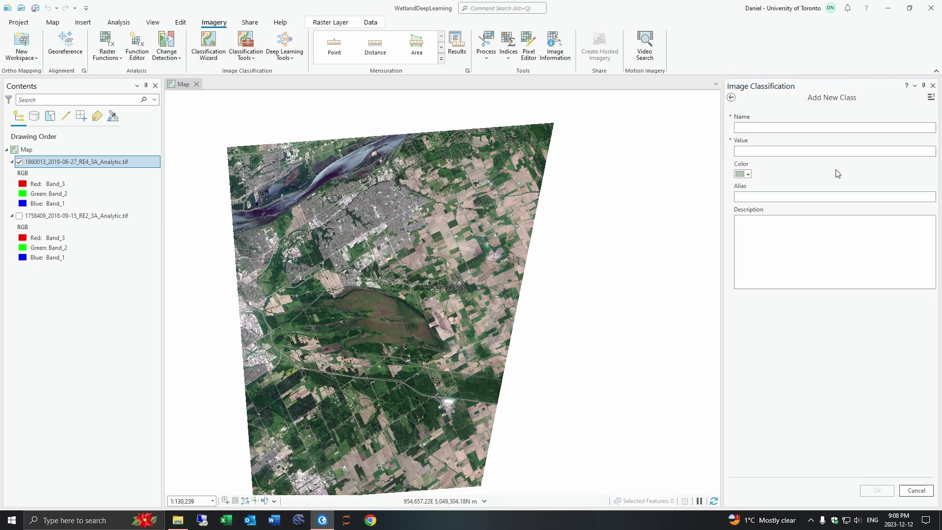
click(777, 130)
text(Ar)
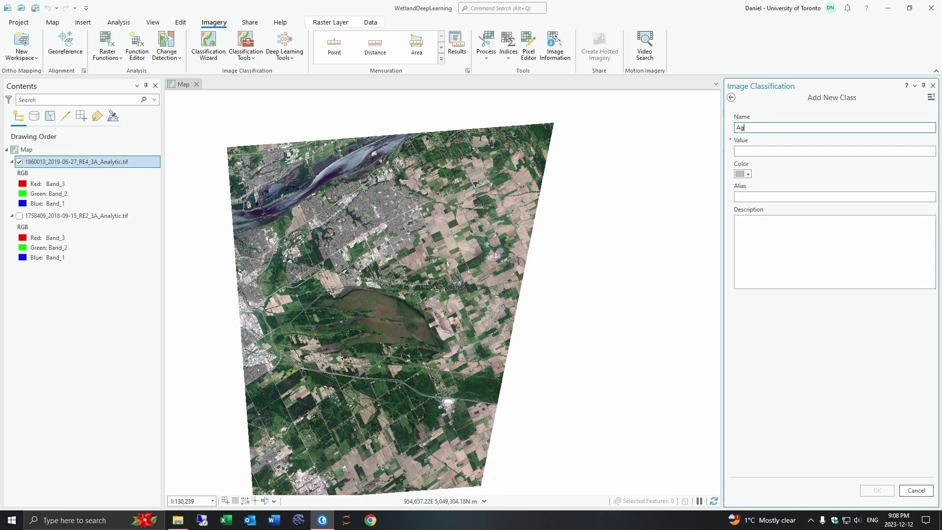
click(754, 153)
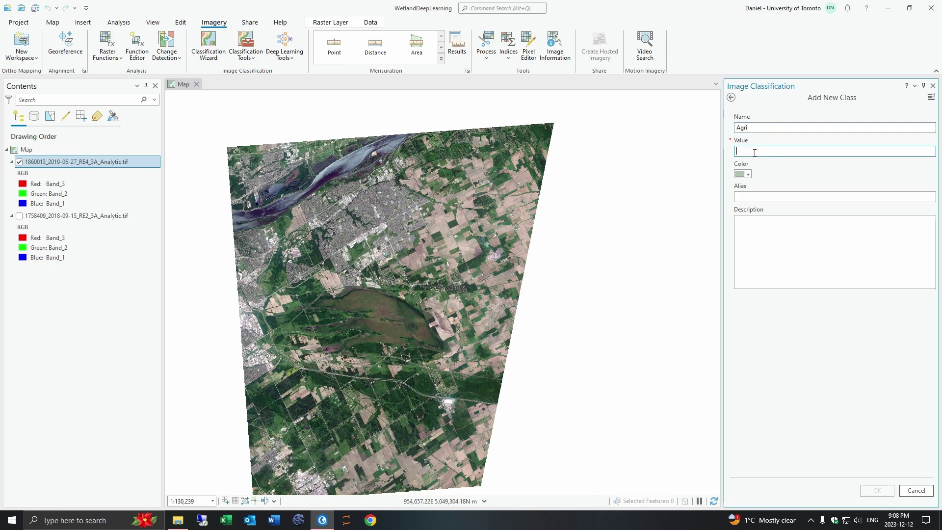
text(2)
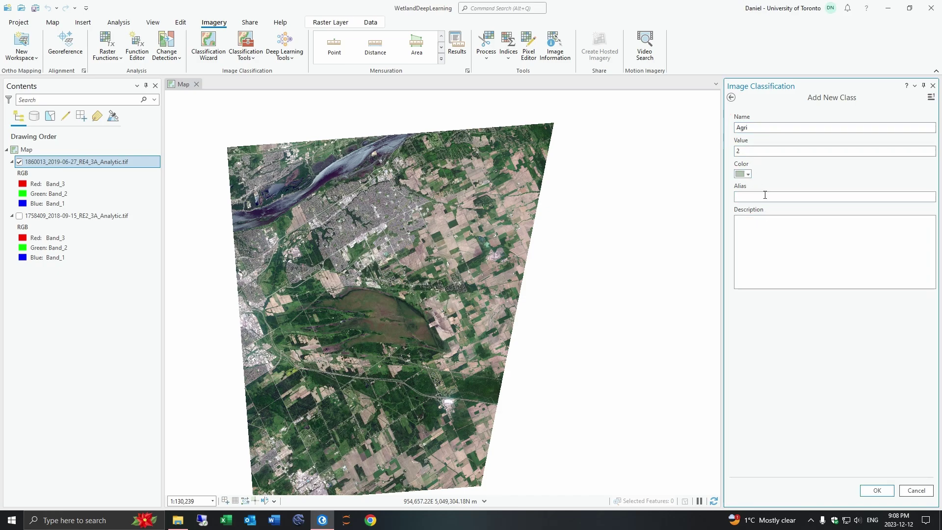
click(744, 174)
click(792, 244)
click(876, 490)
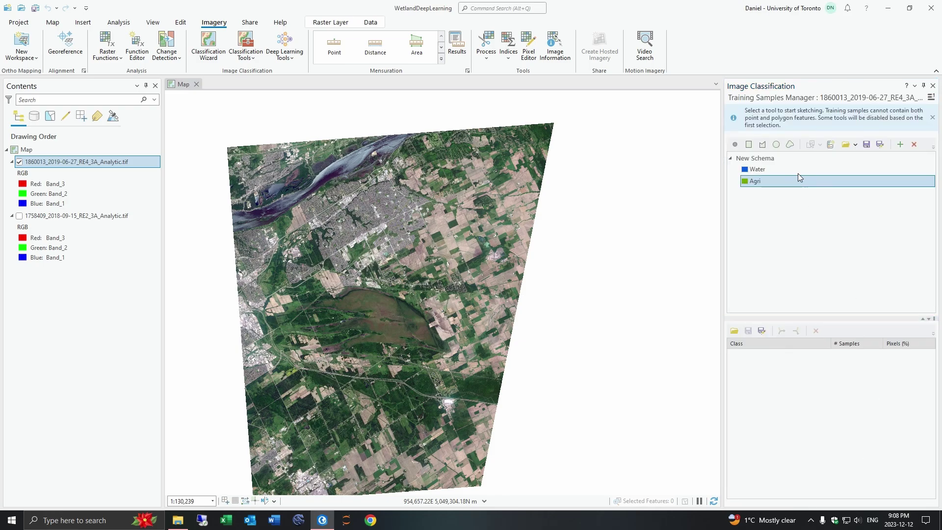
Zoom in and draw a first Agri training polygon over a farm field by the railway.
click(762, 144)
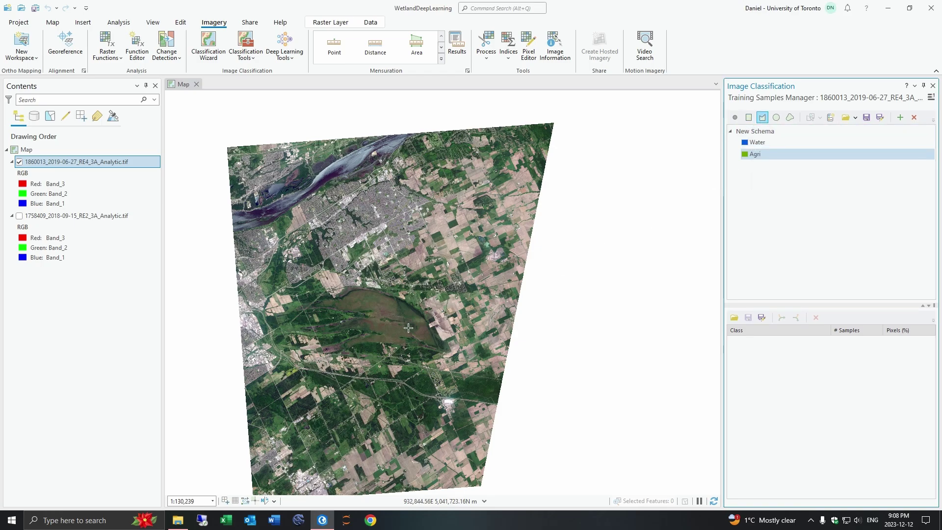
scroll(420, 260, up, 4)
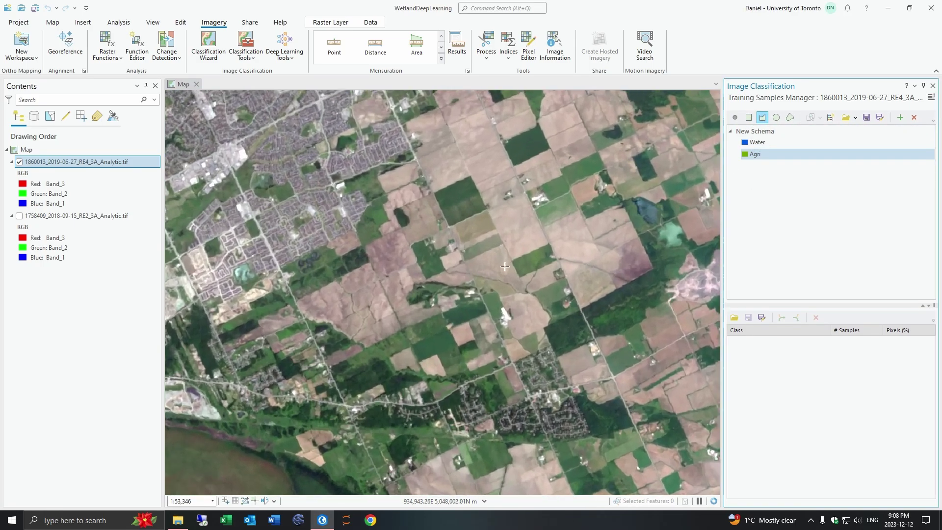
scroll(504, 266, up, 4)
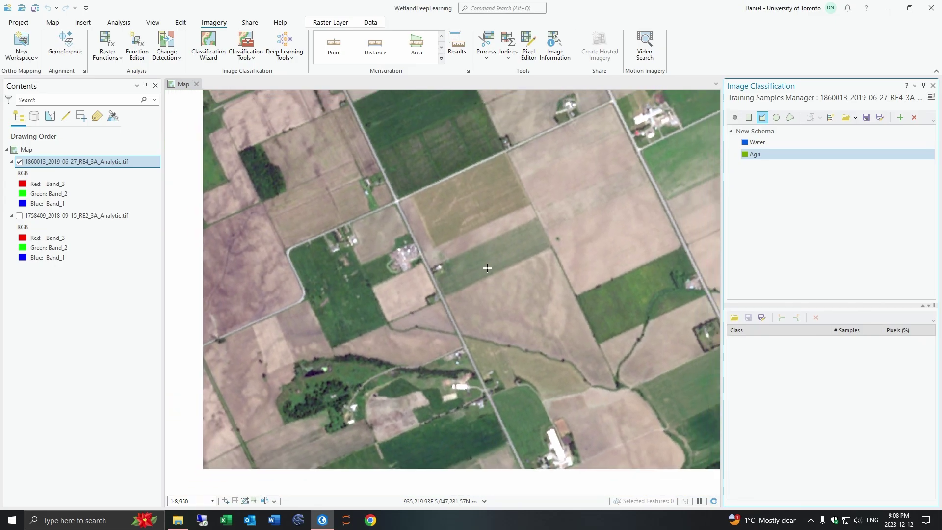
scroll(487, 268, down, 5)
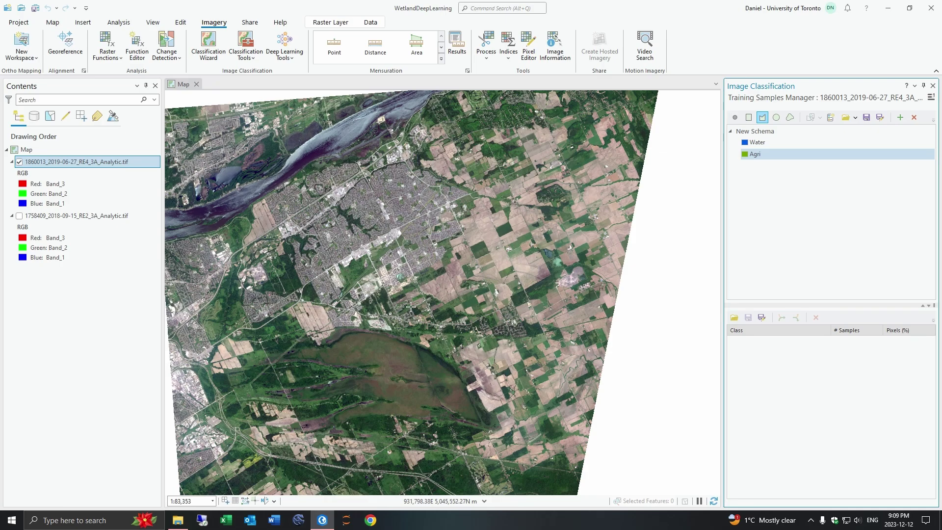
scroll(411, 307, up, 5)
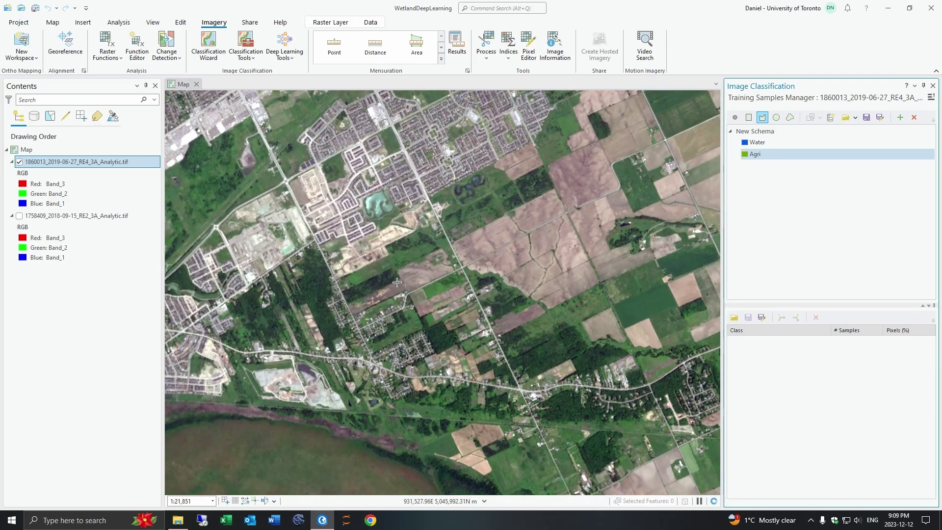
scroll(398, 282, down, 6)
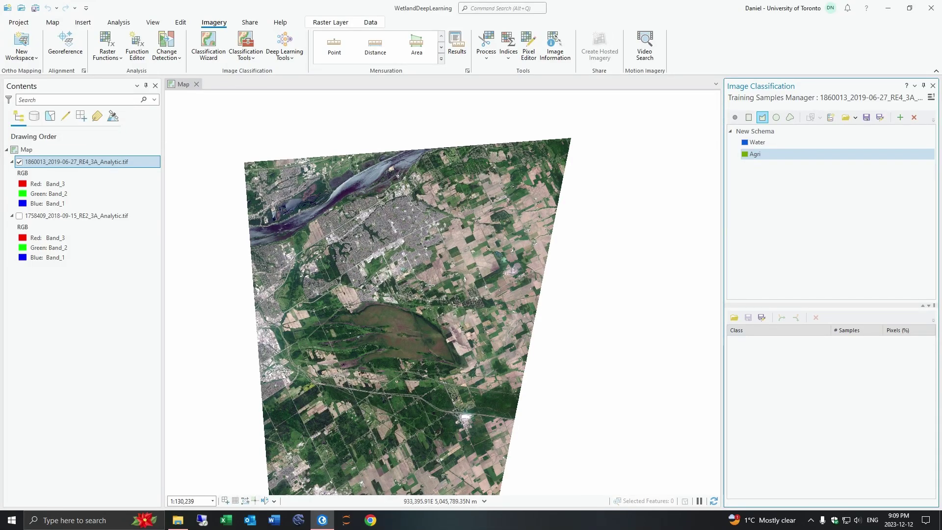
scroll(306, 228, up, 8)
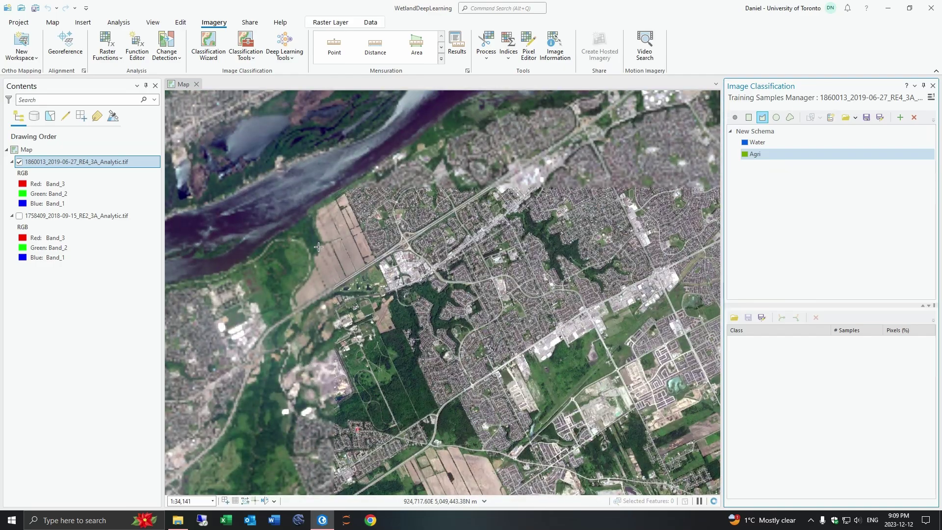
scroll(308, 281, up, 3)
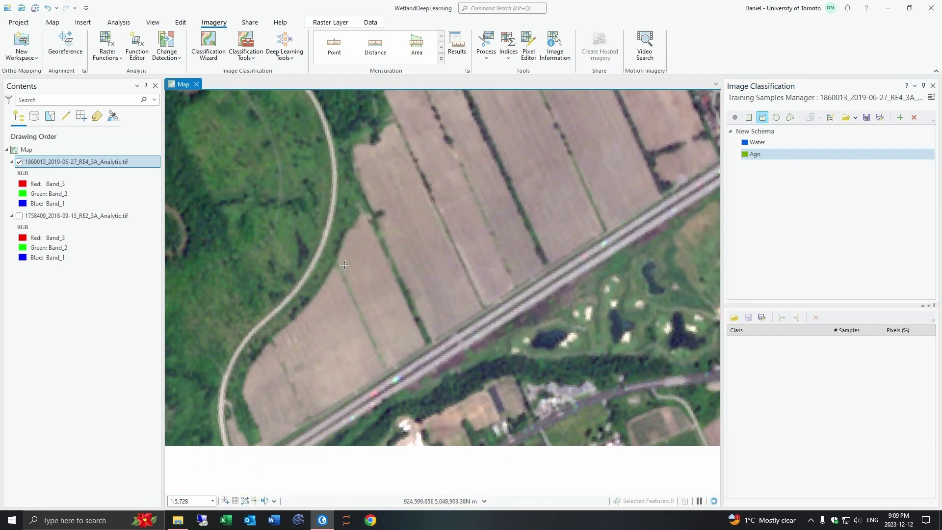
click(361, 212)
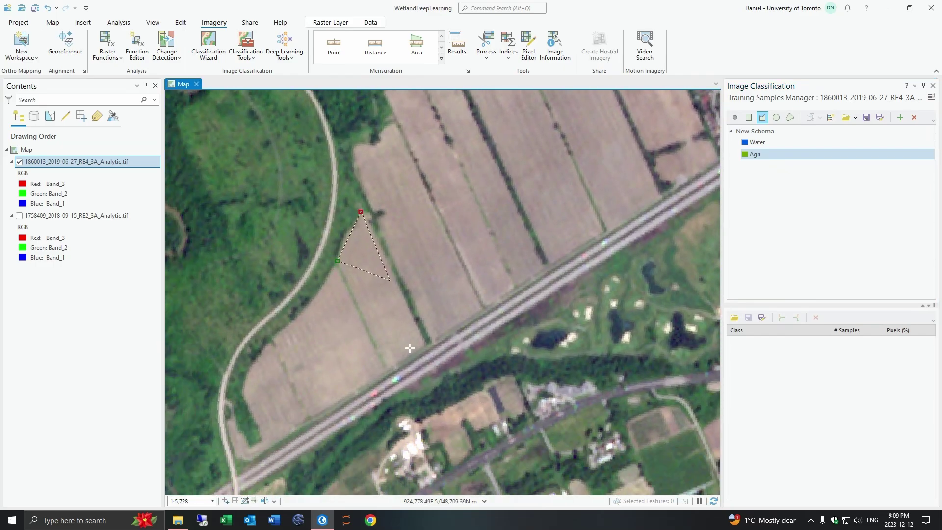
click(425, 344)
double_click(391, 368)
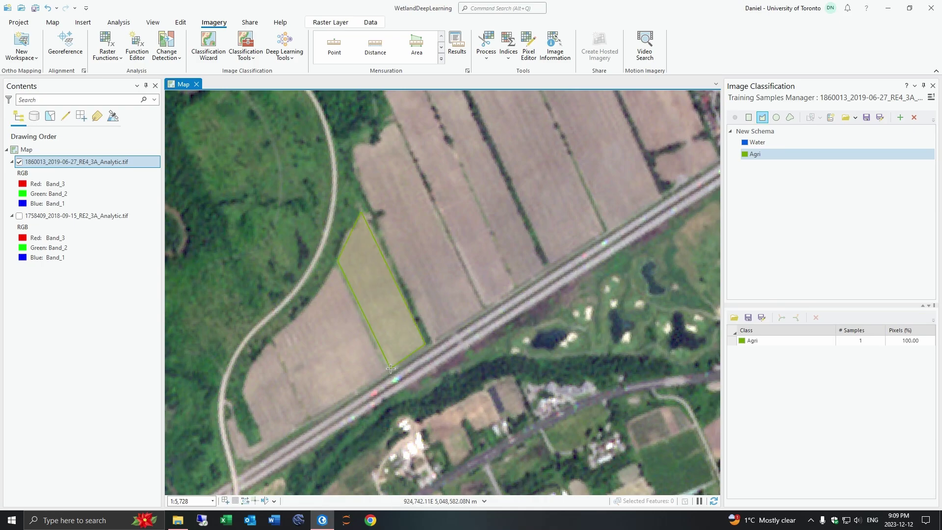
Outline a second farm field as another Agri training polygon.
click(272, 339)
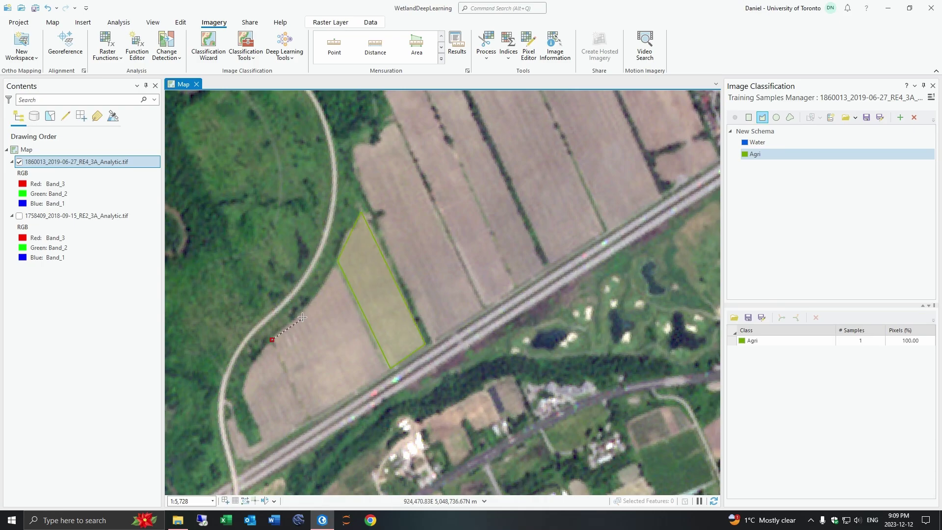
click(335, 267)
click(385, 372)
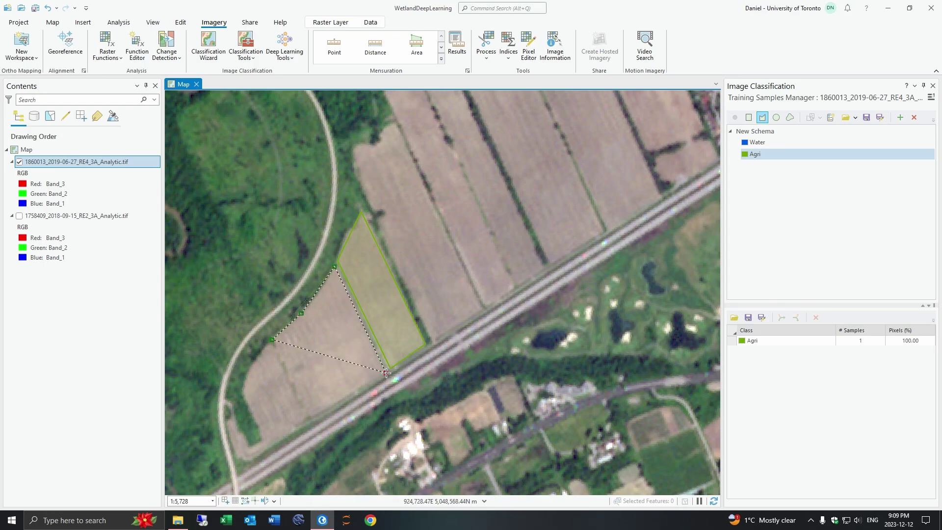
double_click(316, 417)
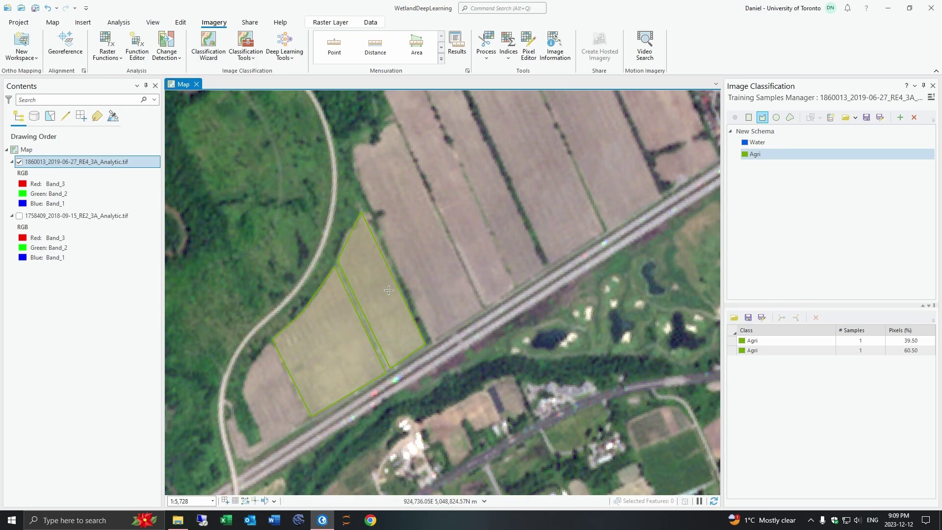
Zoom out and recentre the map so the whole image footprint is visible.
scroll(389, 290, down, 3)
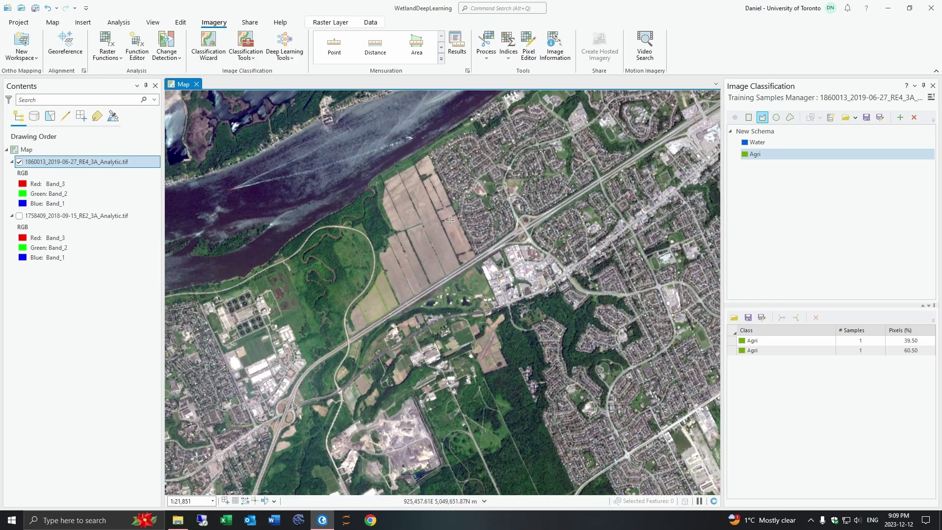
scroll(407, 302, down, 3)
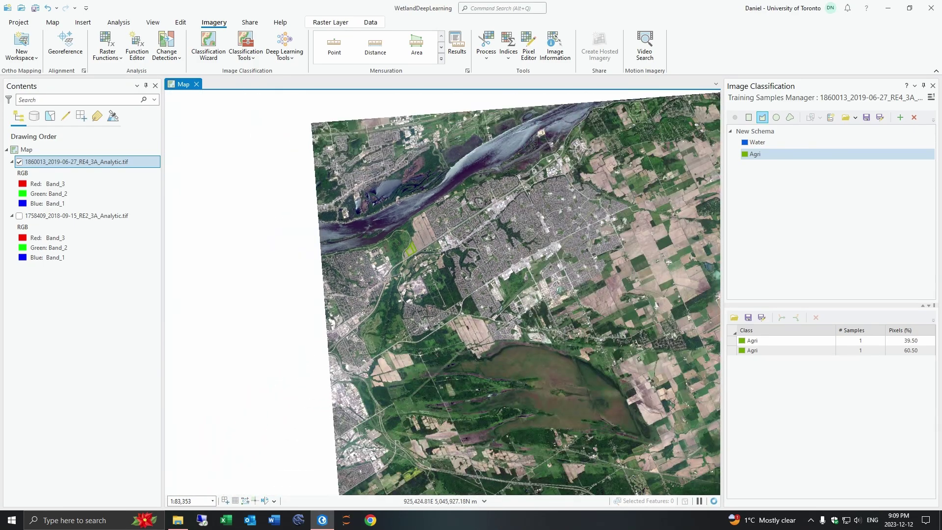
drag(608, 286, 527, 237)
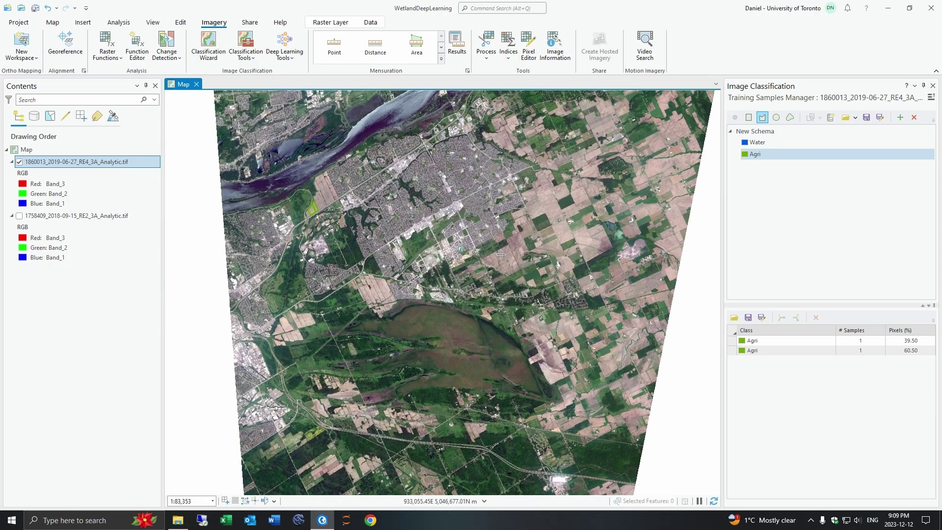
click(844, 118)
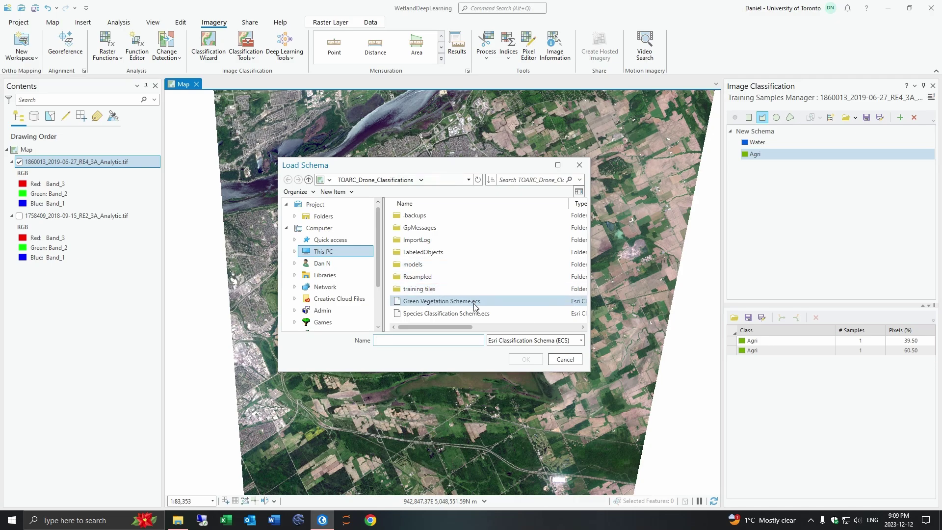
Load OttawaScheme.ecs from the WetlandDeepLearning folder, declining to save the Water/Agri schema.
click(578, 359)
click(852, 240)
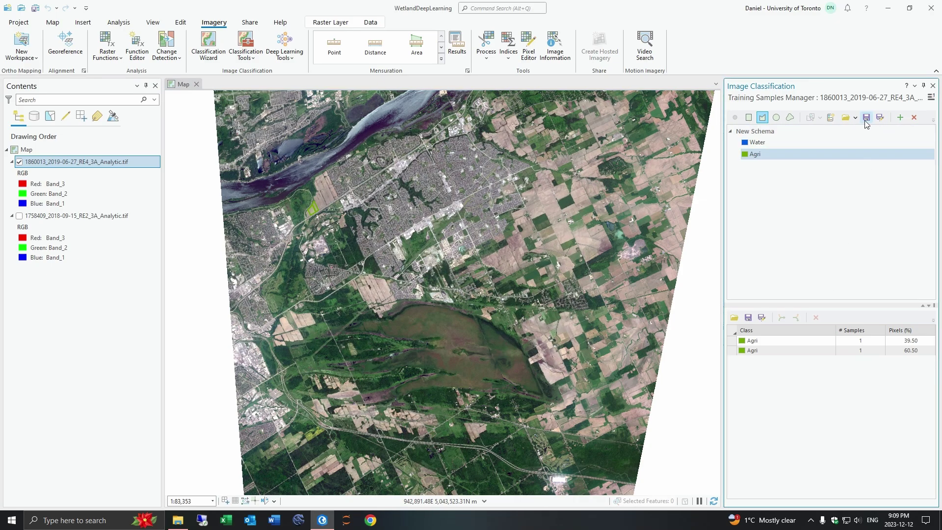
click(846, 116)
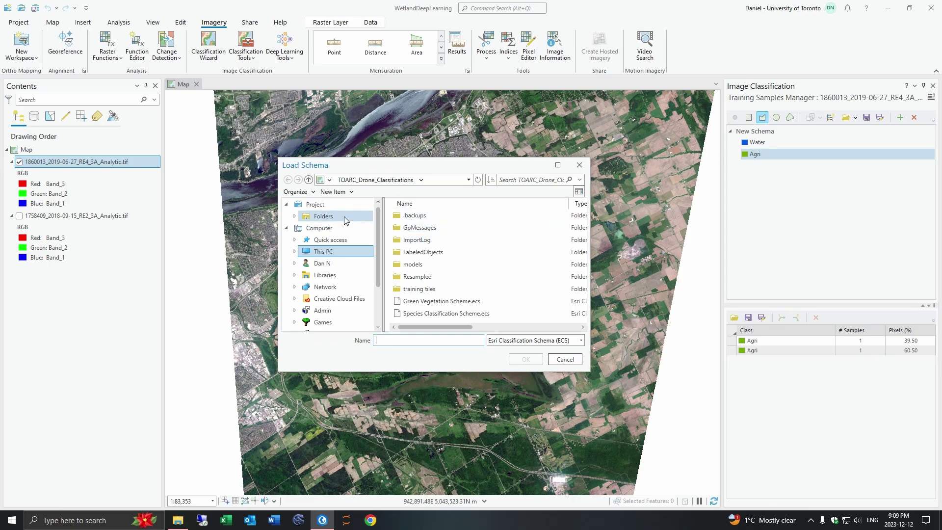
click(322, 216)
double_click(454, 216)
click(466, 262)
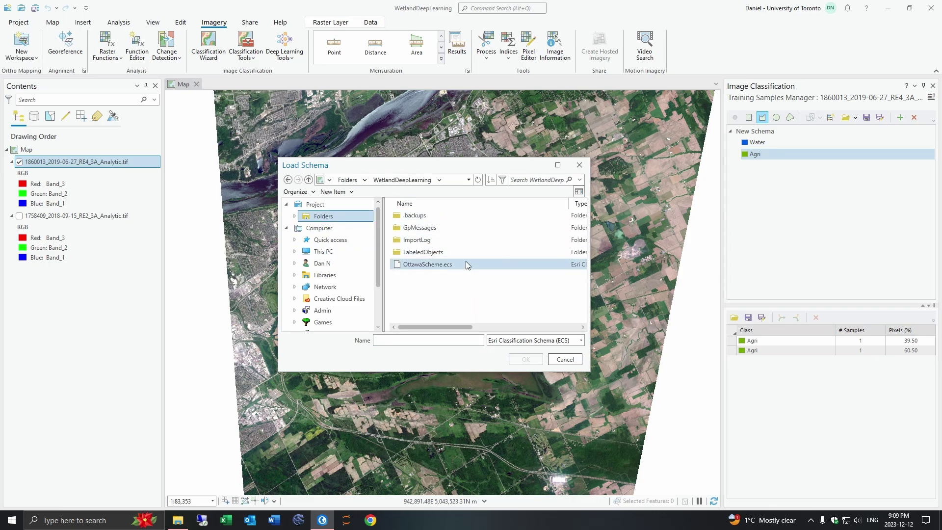
click(525, 360)
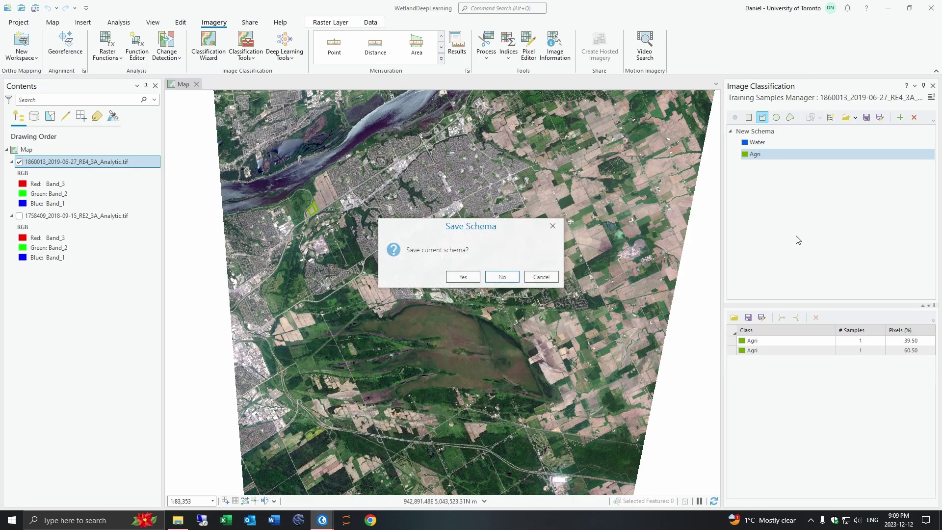
click(499, 276)
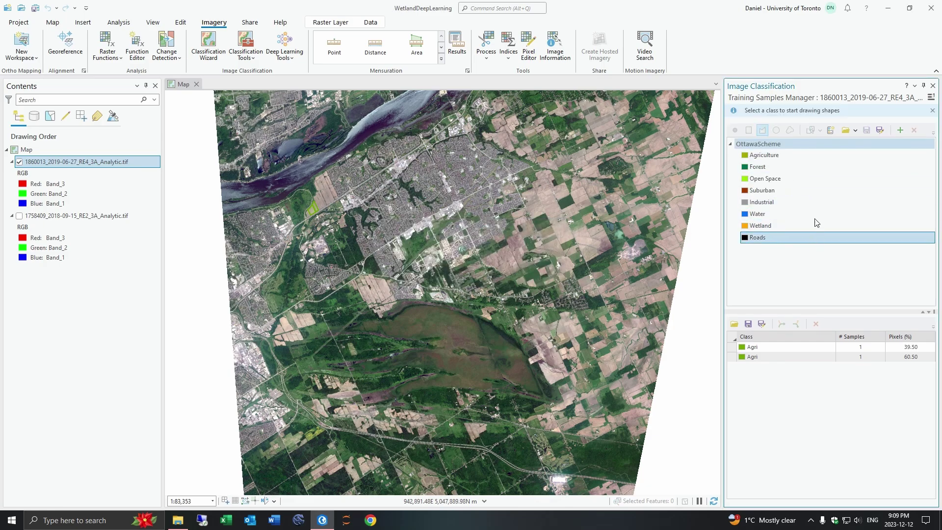
Start loading saved training samples into the OttawaScheme schema.
click(765, 143)
click(748, 324)
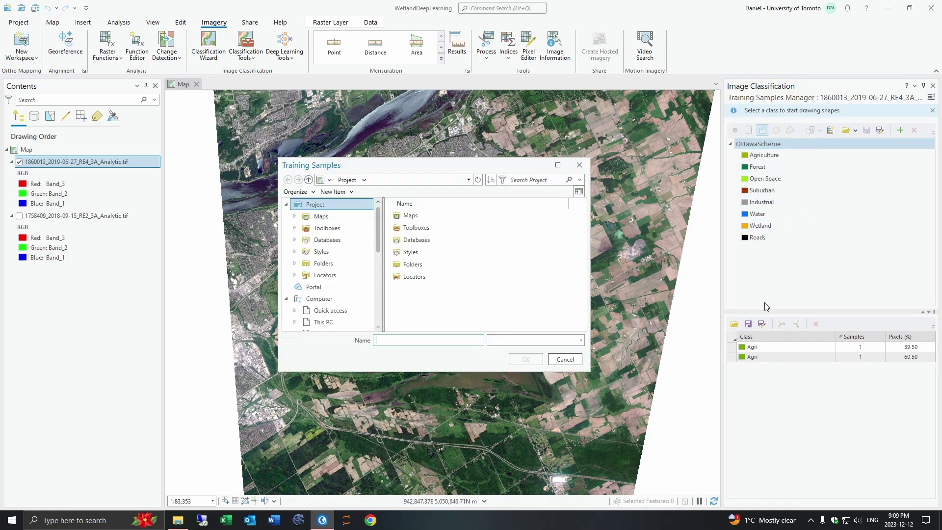
scroll(343, 217, up, 3)
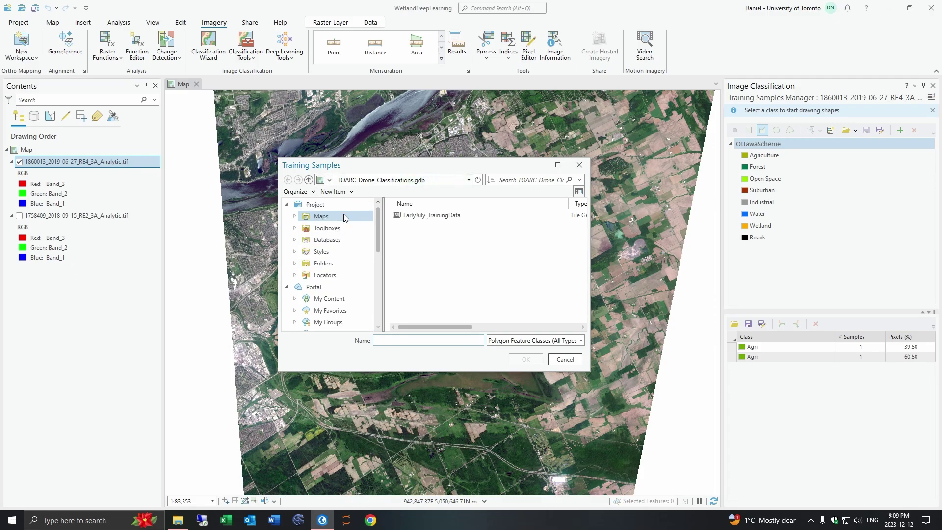
Load the OttawaTest samples from WetlandDeepLearning.gdb and zoom around the farm fields to inspect them.
click(351, 240)
double_click(465, 215)
click(464, 214)
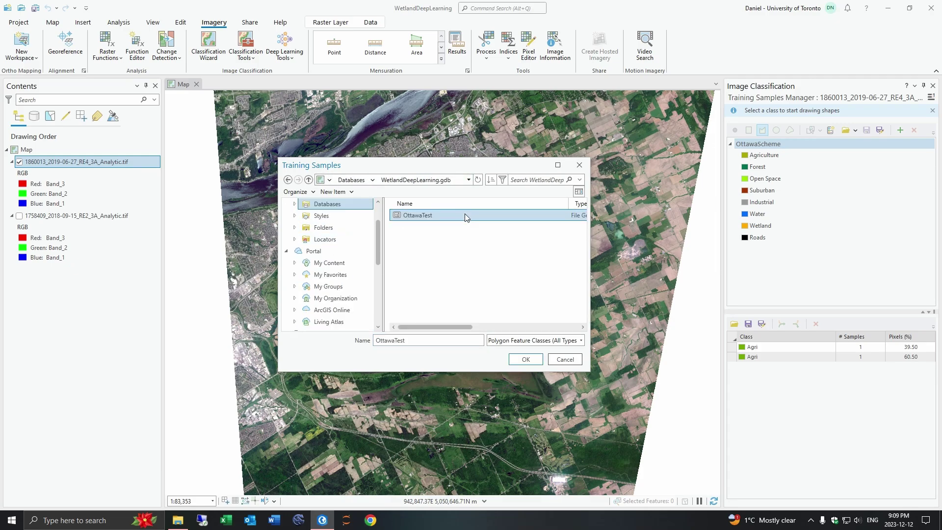
click(538, 360)
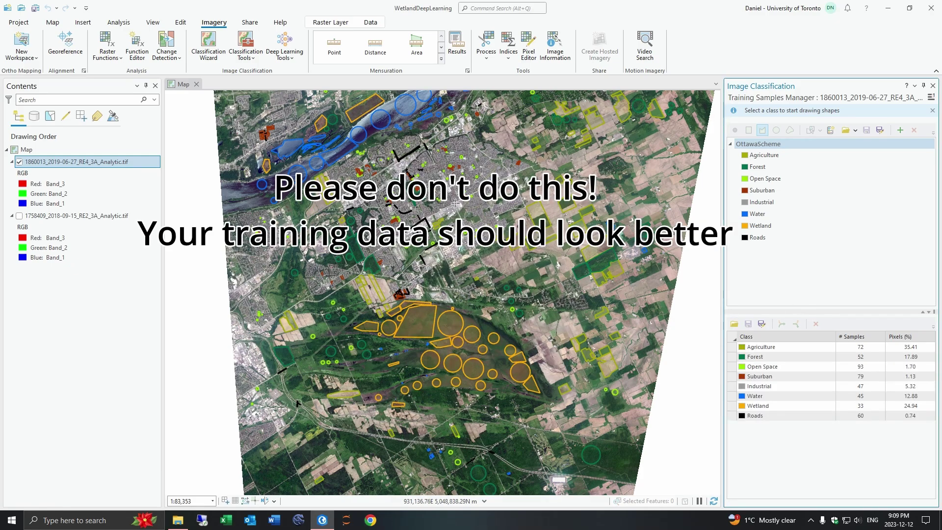
scroll(464, 196, up, 5)
drag(490, 187, 466, 261)
scroll(467, 260, up, 2)
scroll(467, 261, down, 3)
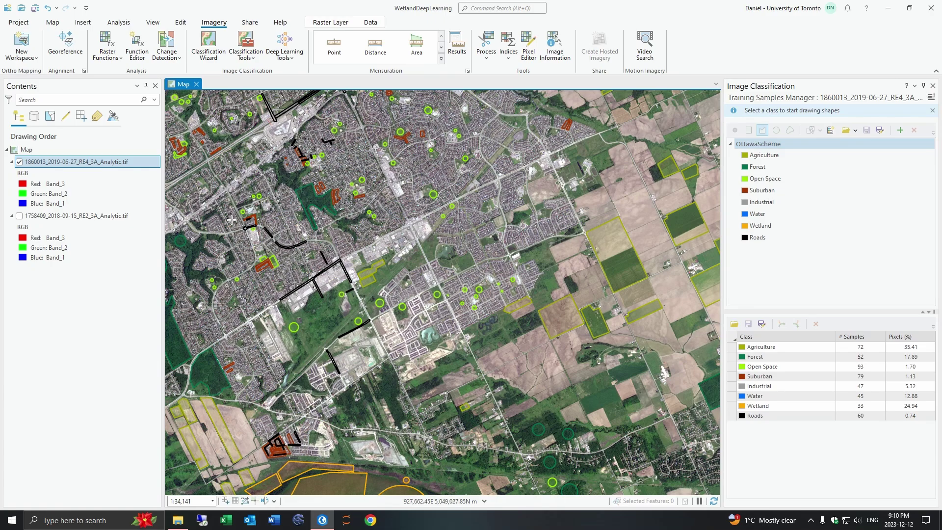
scroll(234, 254, up, 5)
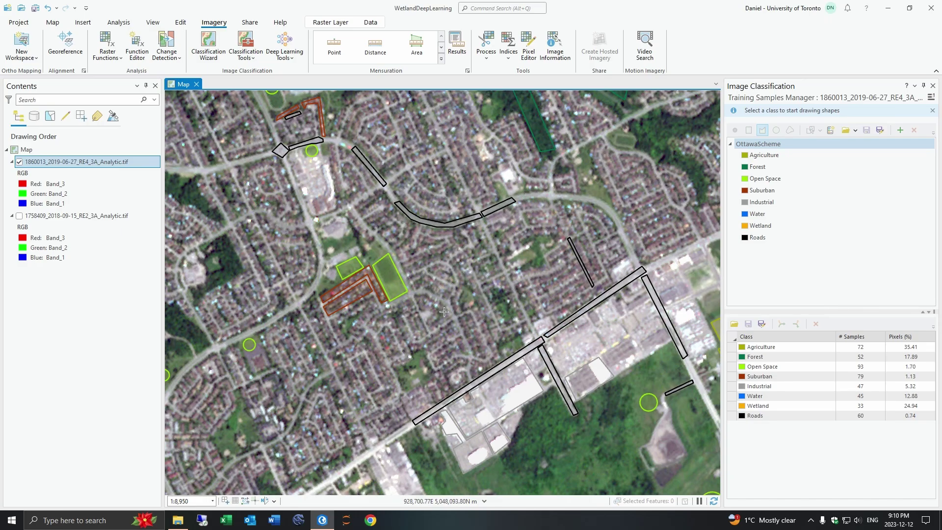
scroll(444, 311, down, 5)
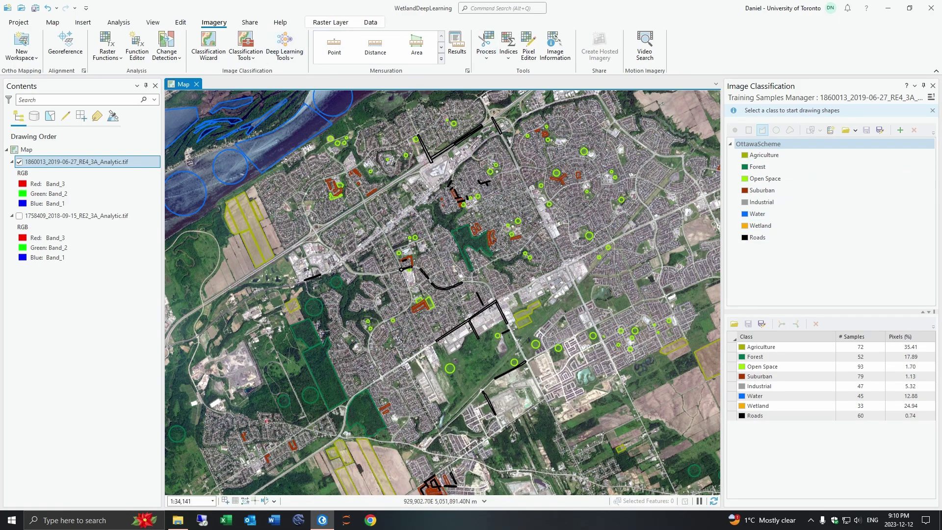
Review the Roads class and the save options, cancelling the save-a-copy.
click(780, 238)
click(783, 282)
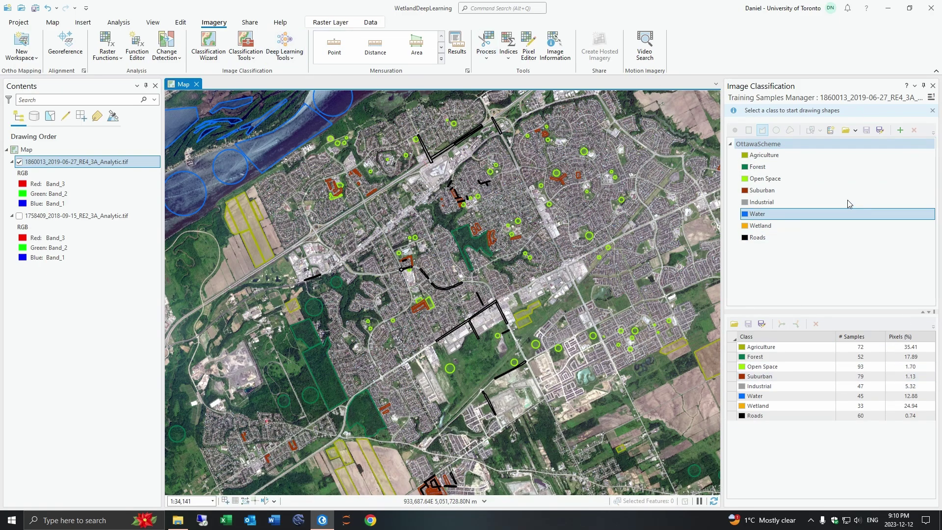
click(762, 325)
click(834, 356)
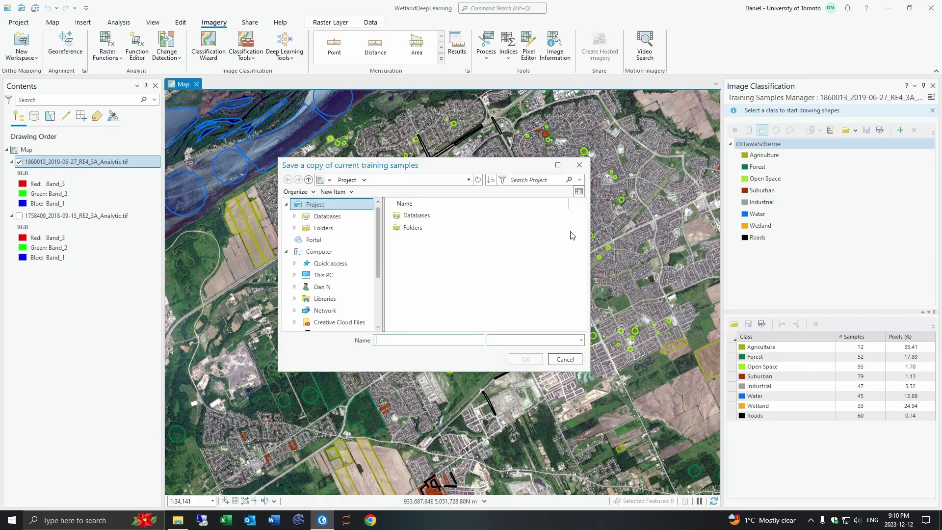
click(564, 360)
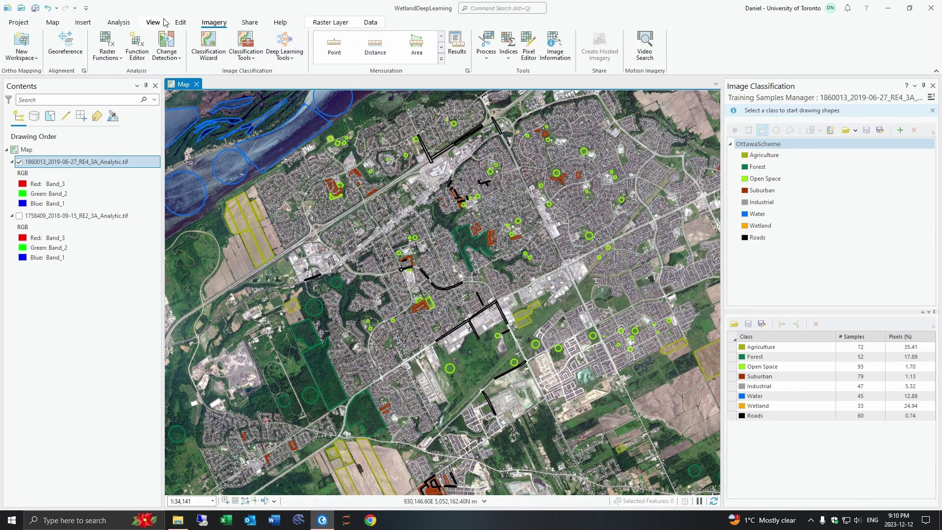
click(119, 22)
Search 'export trai' and open Export Training Data For Deep Learning, scrolling through its parameters.
click(115, 46)
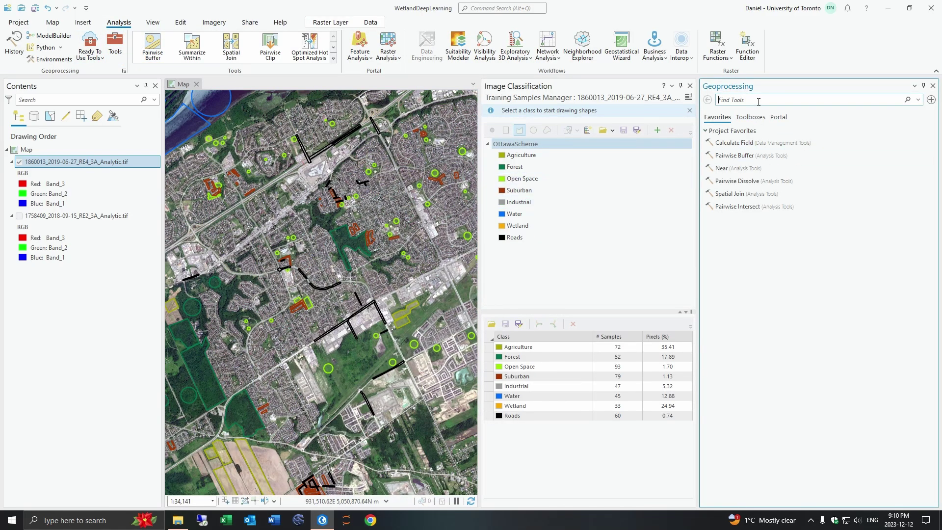
text(expor)
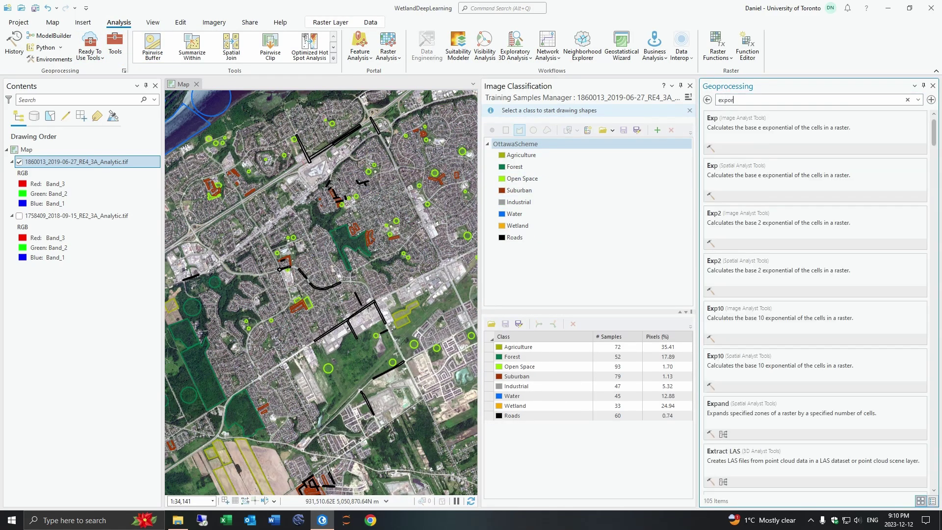
text(t training)
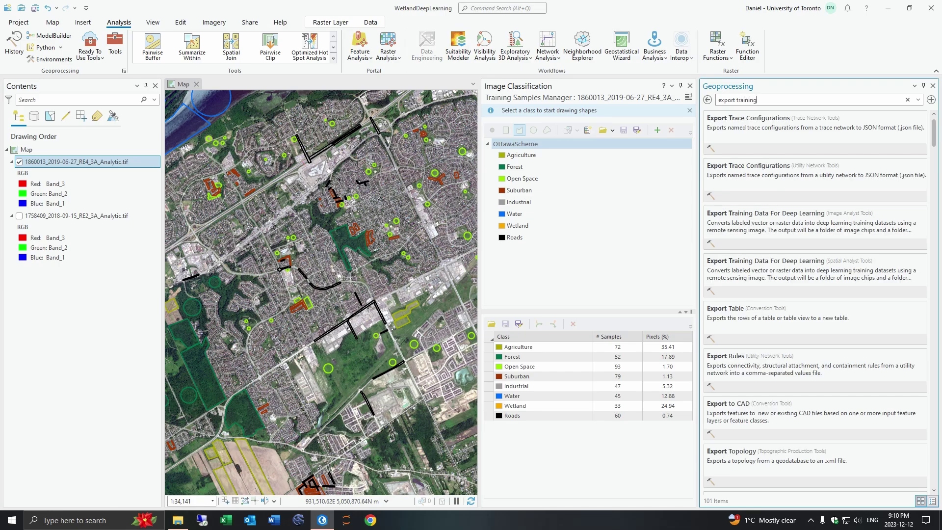
click(805, 141)
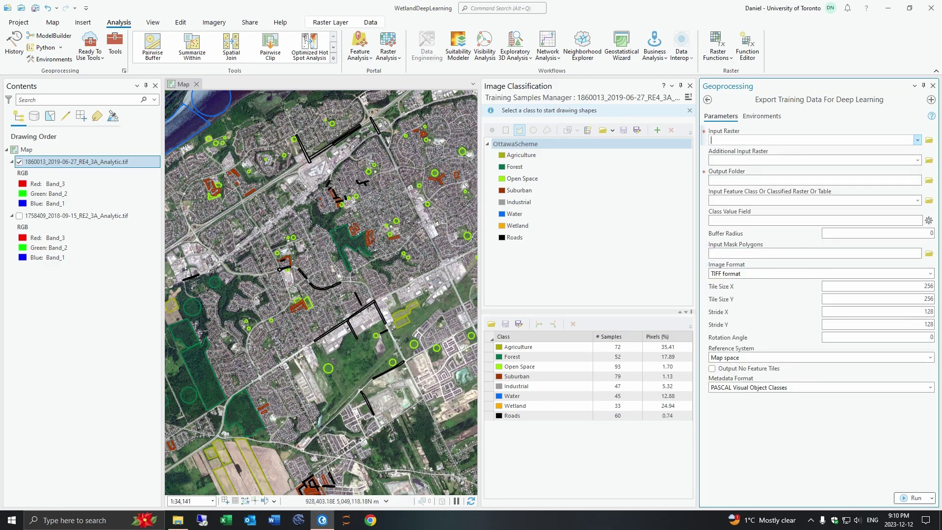
scroll(293, 312, up, 1)
scroll(292, 312, up, 4)
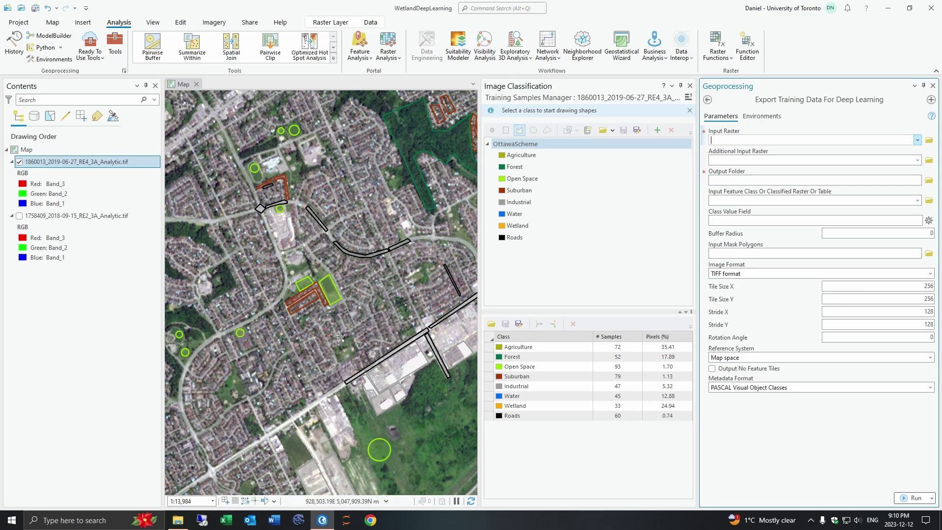
scroll(318, 310, down, 3)
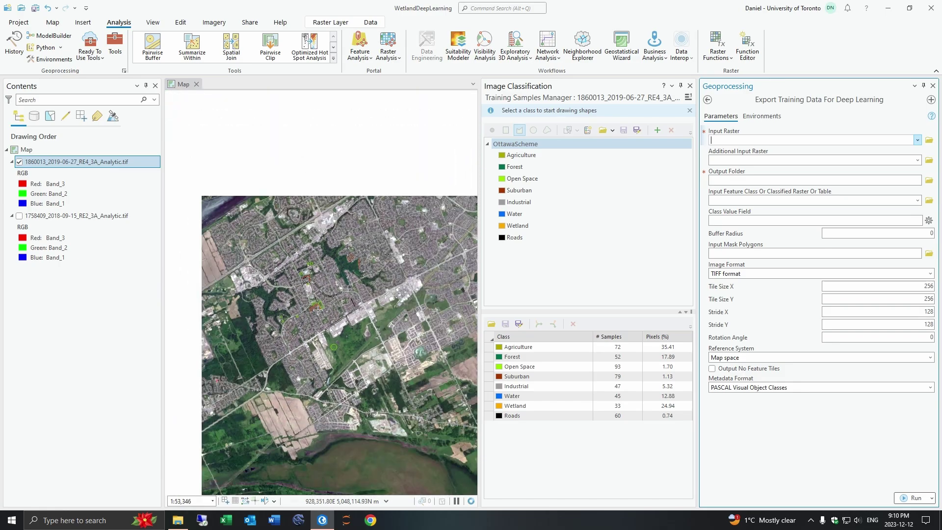
scroll(318, 310, up, 2)
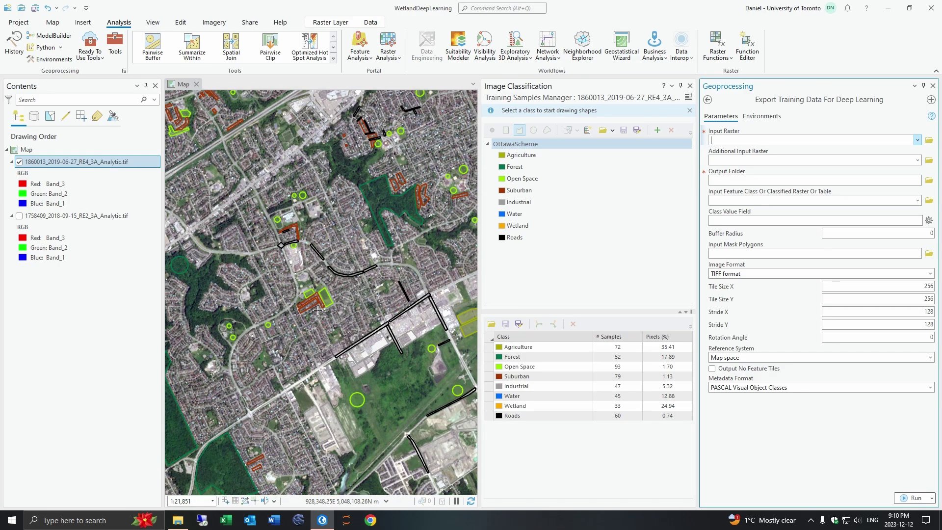
scroll(318, 310, down, 3)
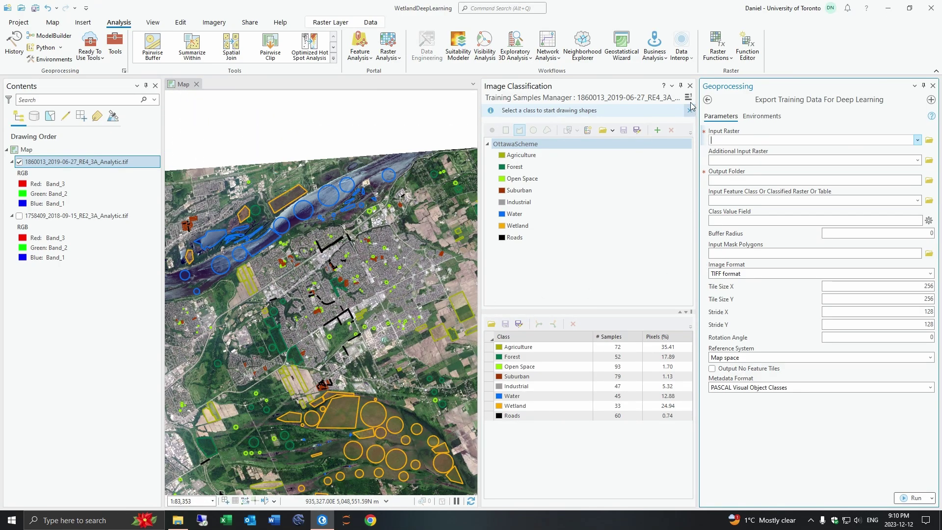
Set the 2019-06-27 RapidEye image as input raster and a new training_data folder as output.
click(918, 141)
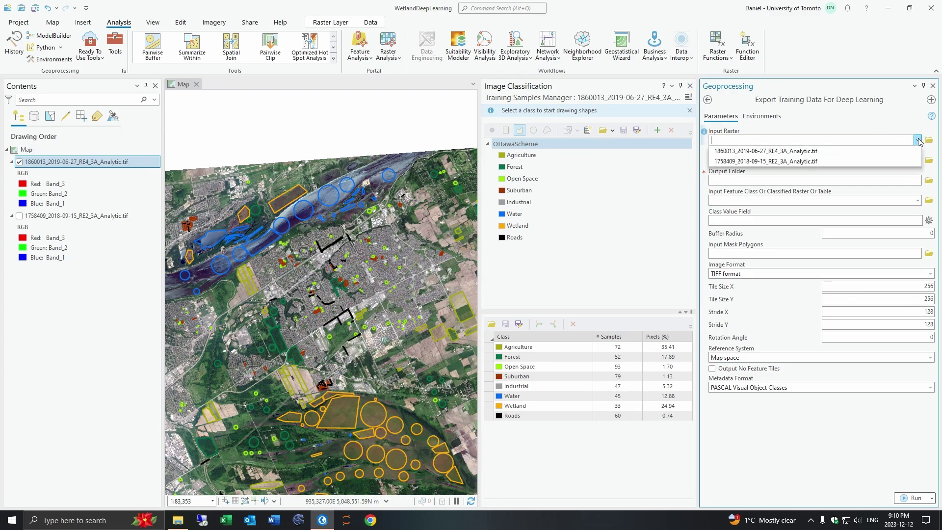
click(870, 151)
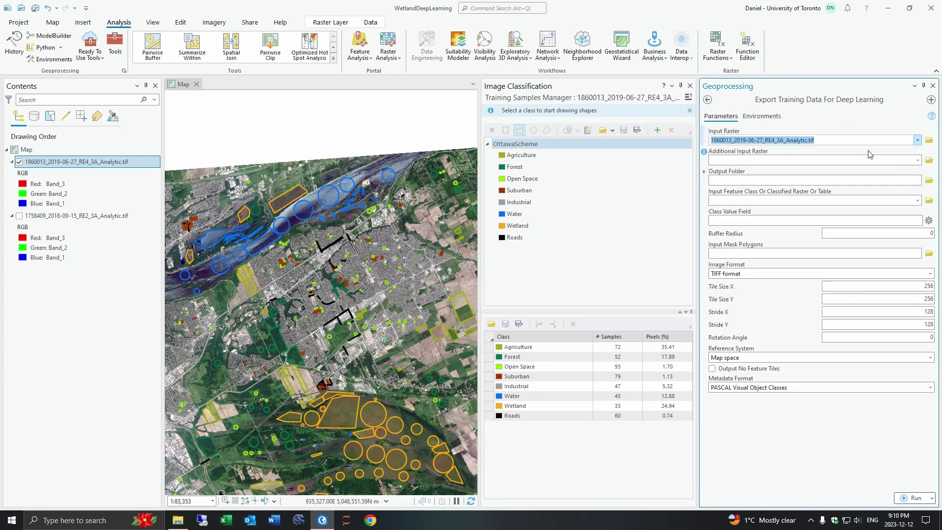
click(928, 181)
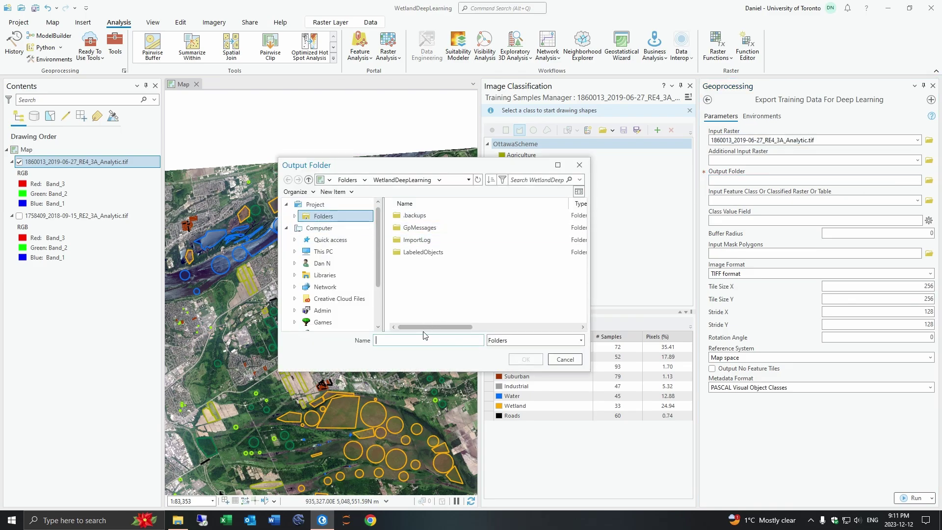
click(337, 193)
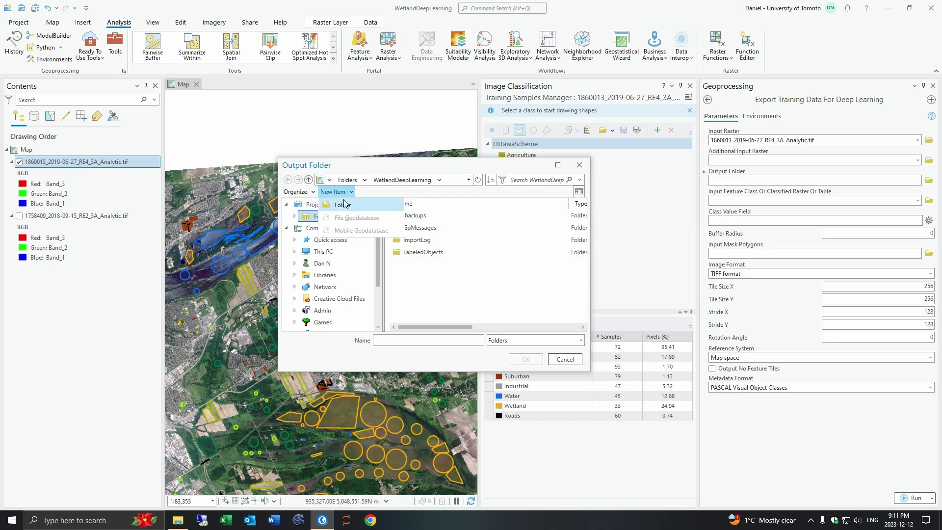
click(346, 204)
text(m)
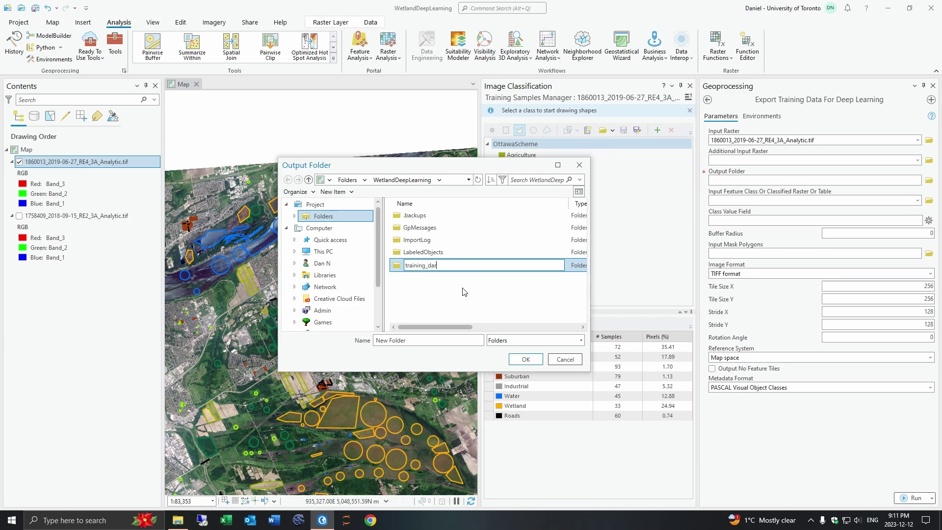
key(Return)
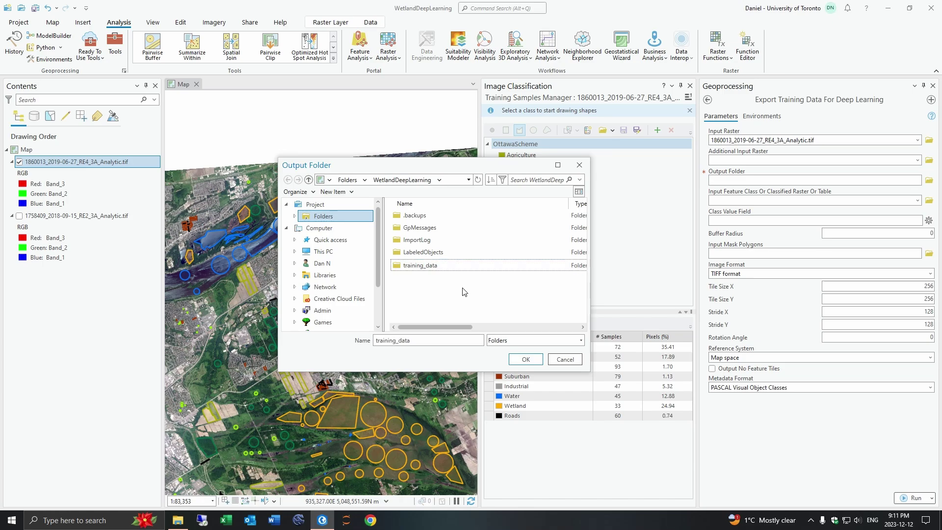
click(460, 266)
click(524, 360)
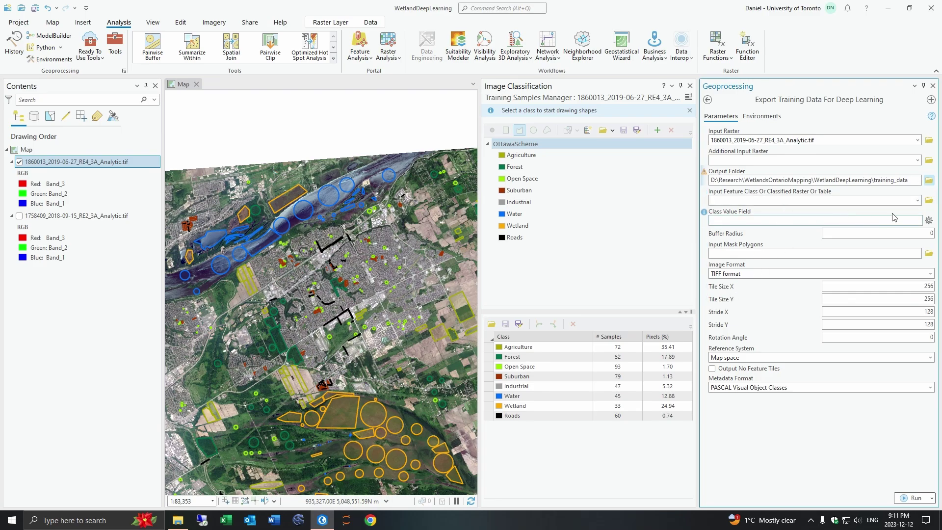
Choose OttawaTest from WetlandDeepLearning.gdb as the export's input feature class.
click(929, 200)
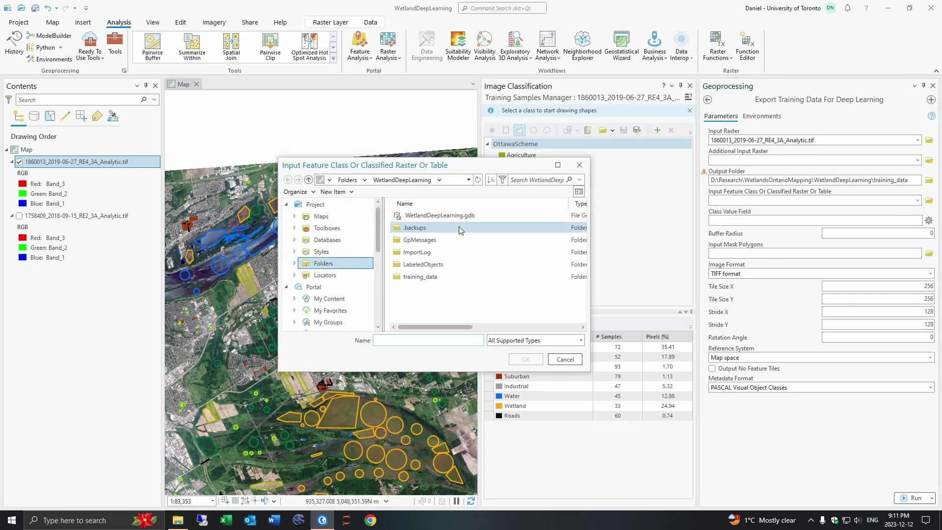
double_click(463, 217)
click(464, 217)
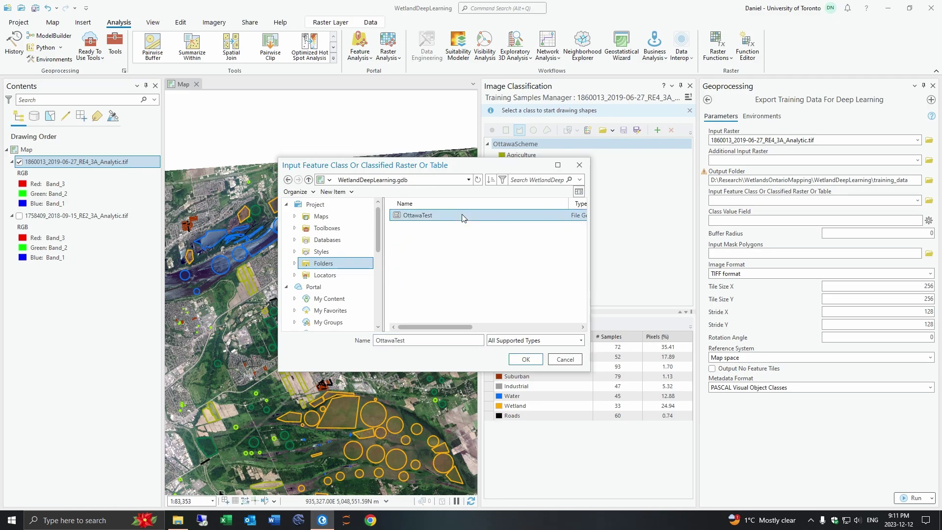
click(526, 360)
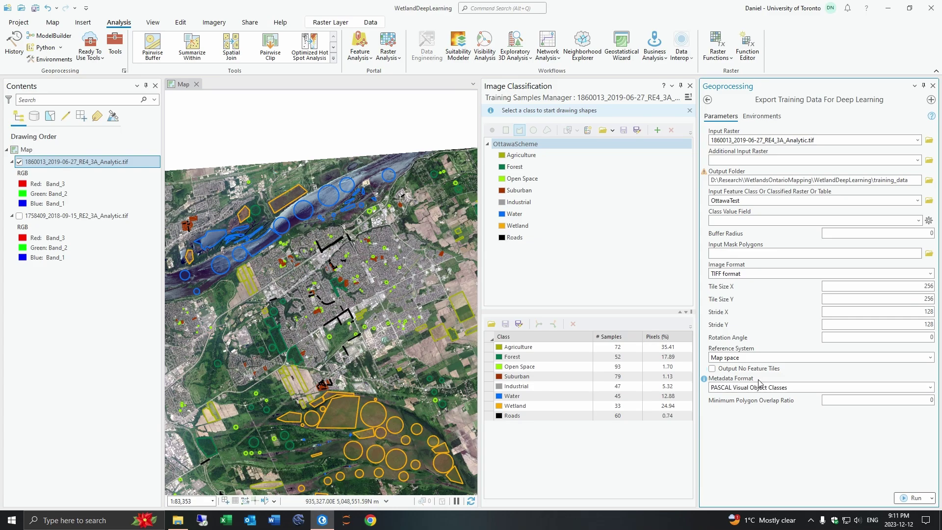
Change the metadata format to Classified Tiles and run the training-data export.
mouse_move(705, 382)
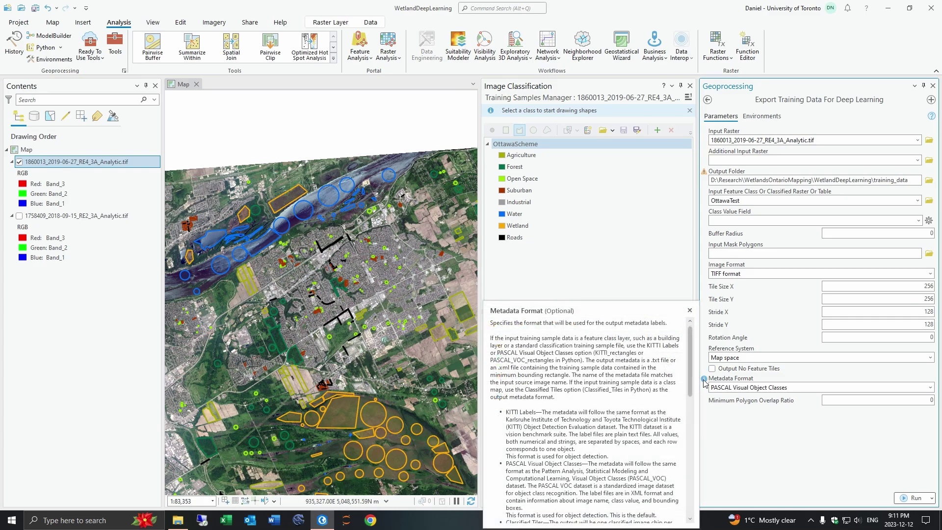
drag(690, 373, 691, 402)
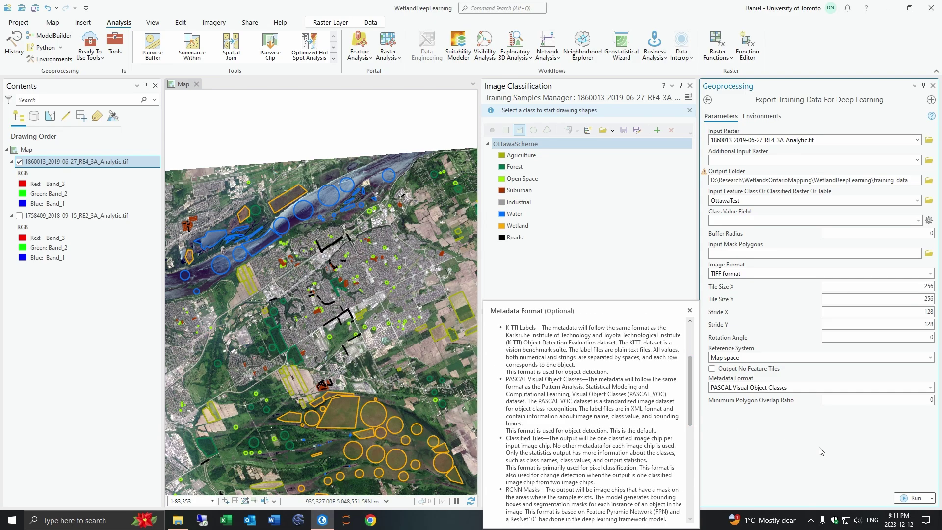
click(930, 388)
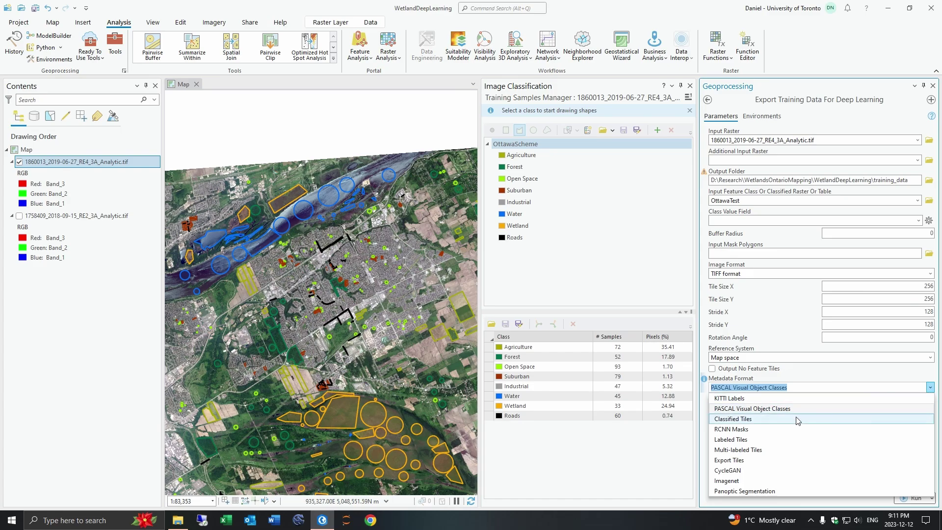
click(804, 419)
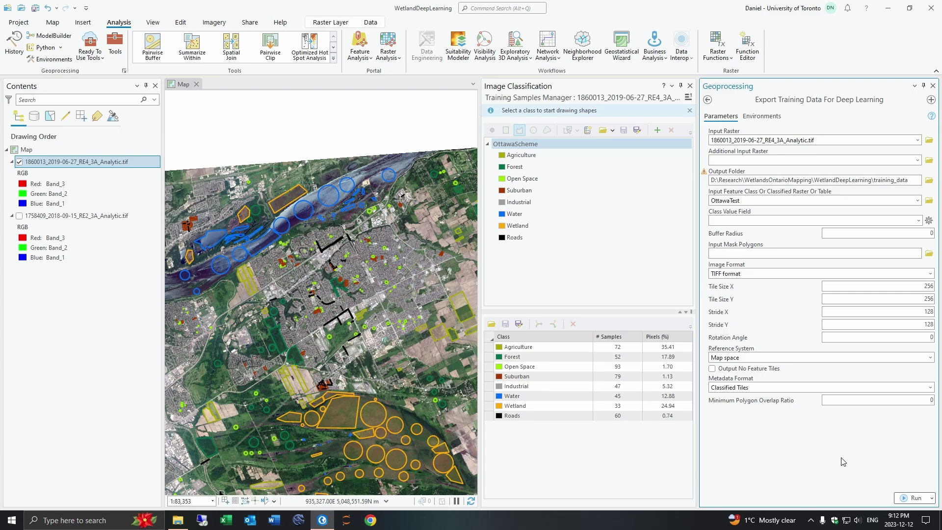
click(912, 498)
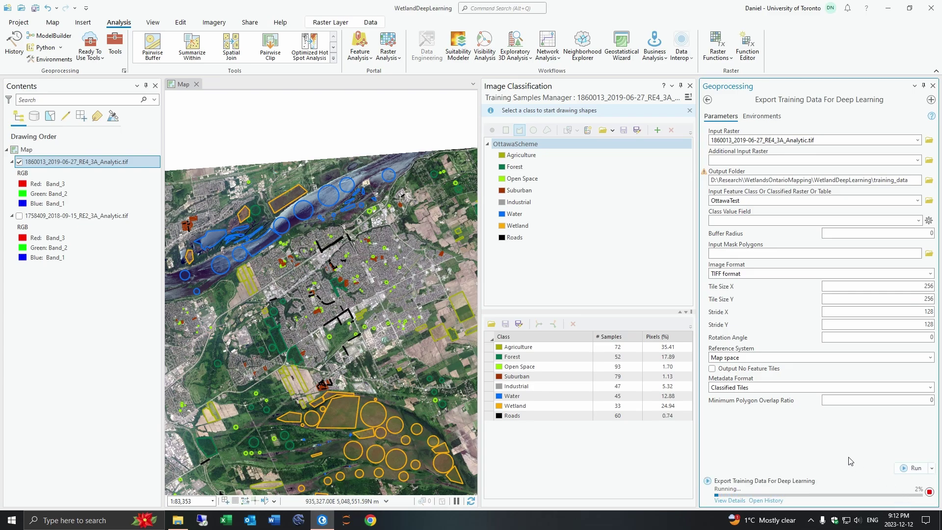
Confirm in the export messages that NumTilesWritten is 765, then close the details window.
click(729, 501)
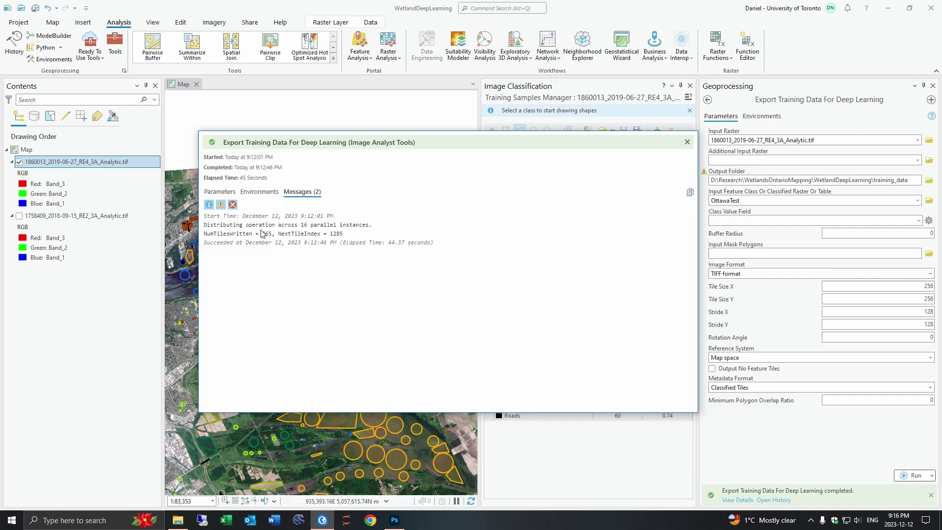
click(461, 248)
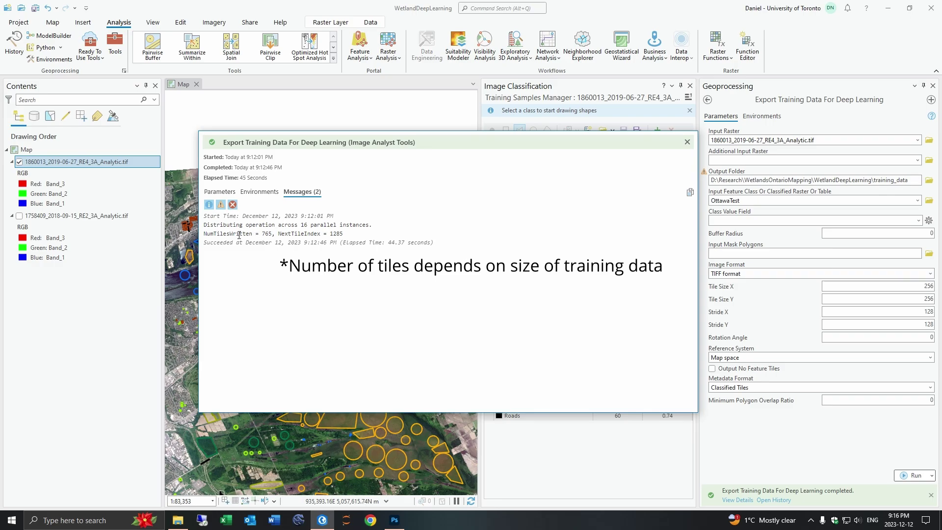
drag(239, 235, 278, 234)
click(377, 234)
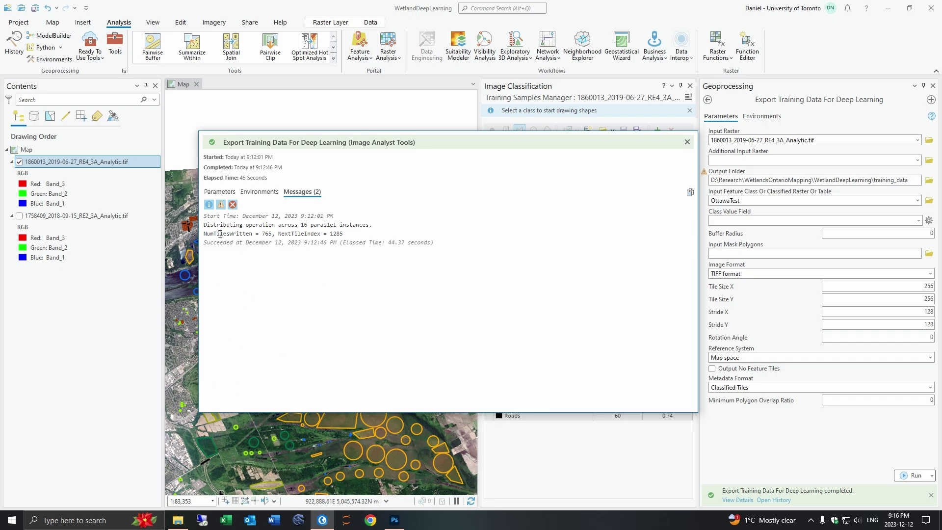
drag(221, 234, 271, 233)
click(425, 238)
drag(240, 234, 268, 234)
click(336, 241)
click(687, 143)
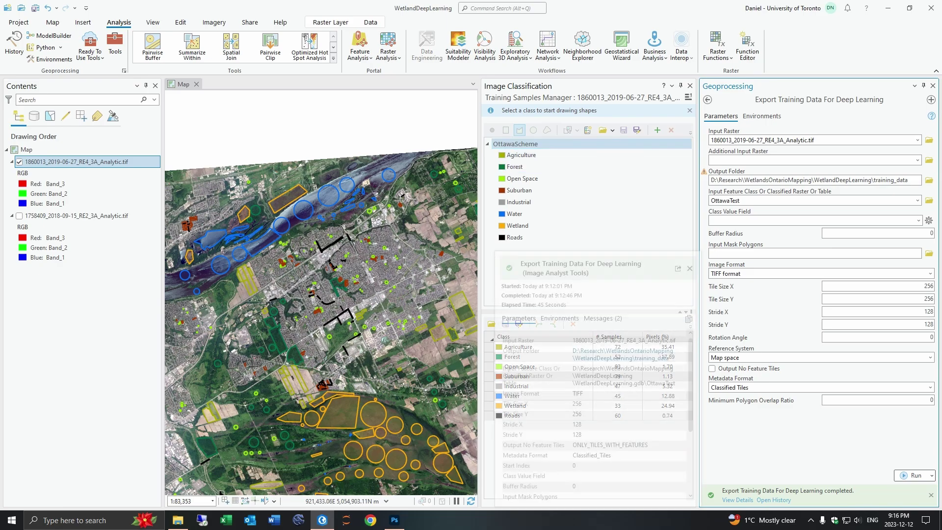
click(178, 520)
Browse the training_data output's images and labels folders of exported tiles.
drag(329, 94, 378, 62)
double_click(260, 208)
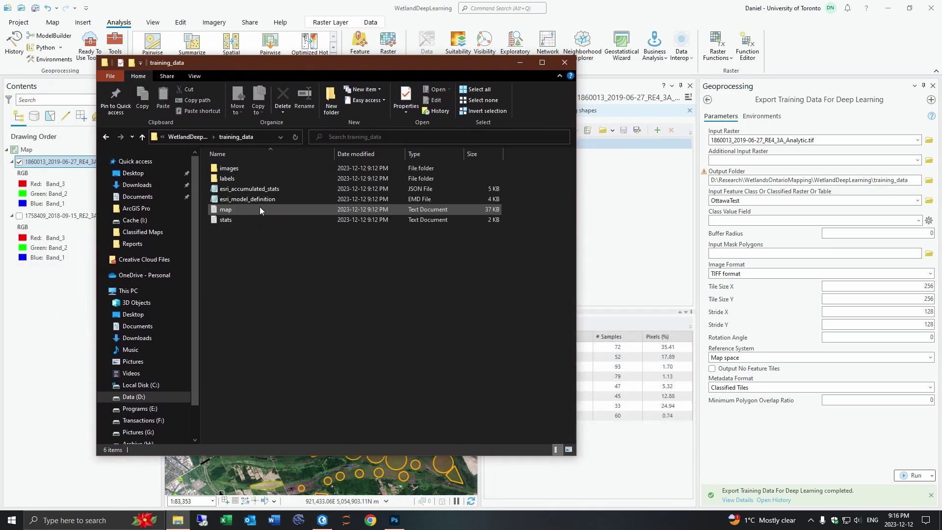
click(279, 168)
double_click(279, 167)
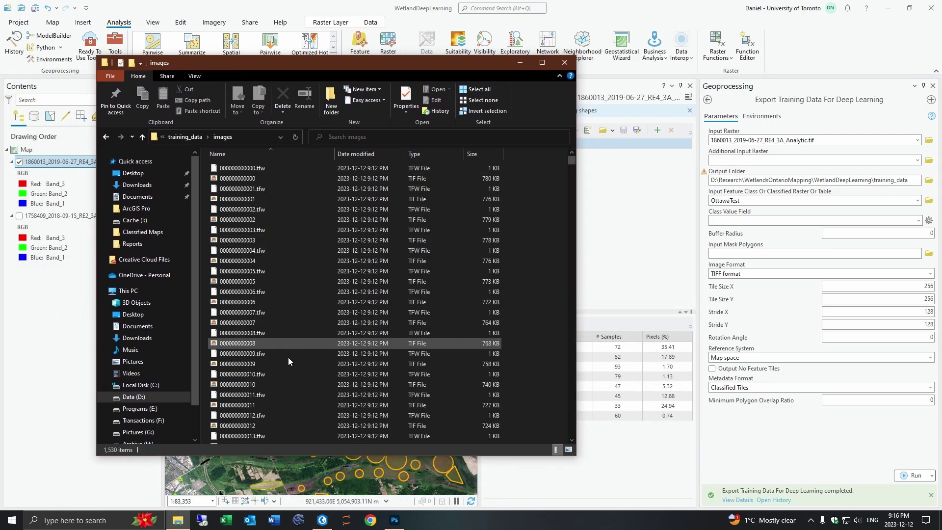
key(alt+Left)
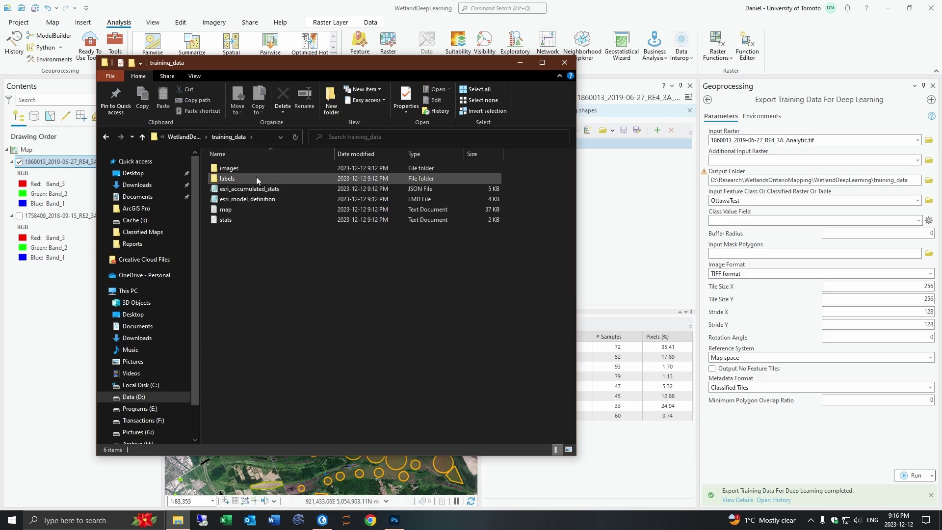
double_click(256, 179)
key(alt+Left)
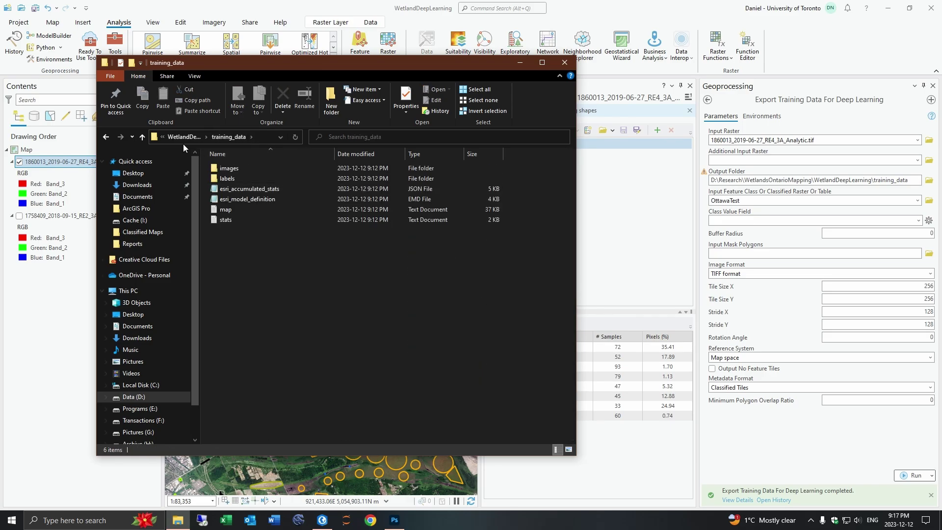
click(183, 142)
View an exported image tile in Photoshop, then return to ArcGIS Pro's Geoprocessing pane.
click(401, 524)
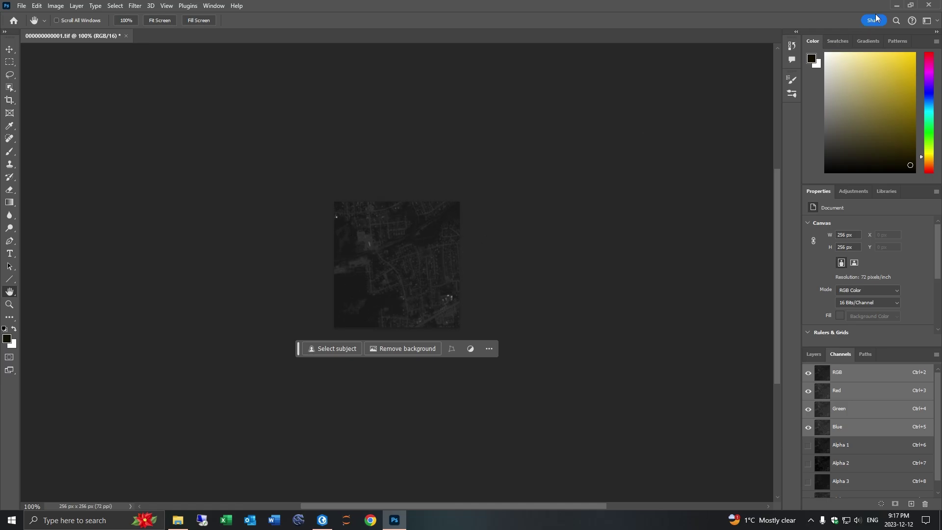
click(898, 6)
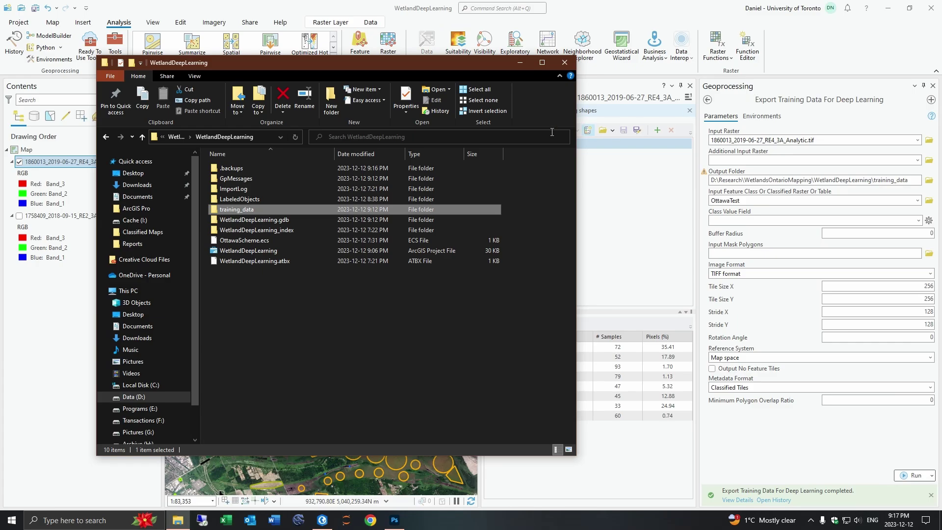
click(505, 63)
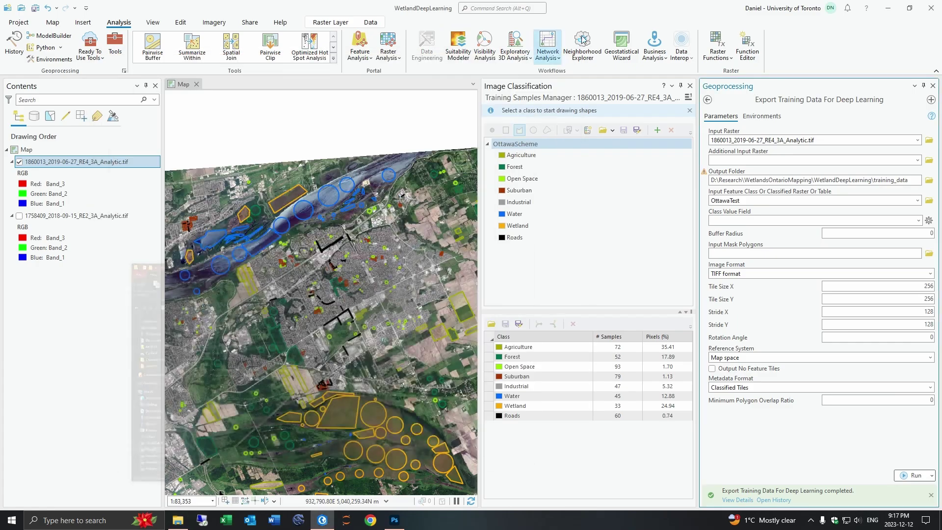
click(932, 86)
click(114, 43)
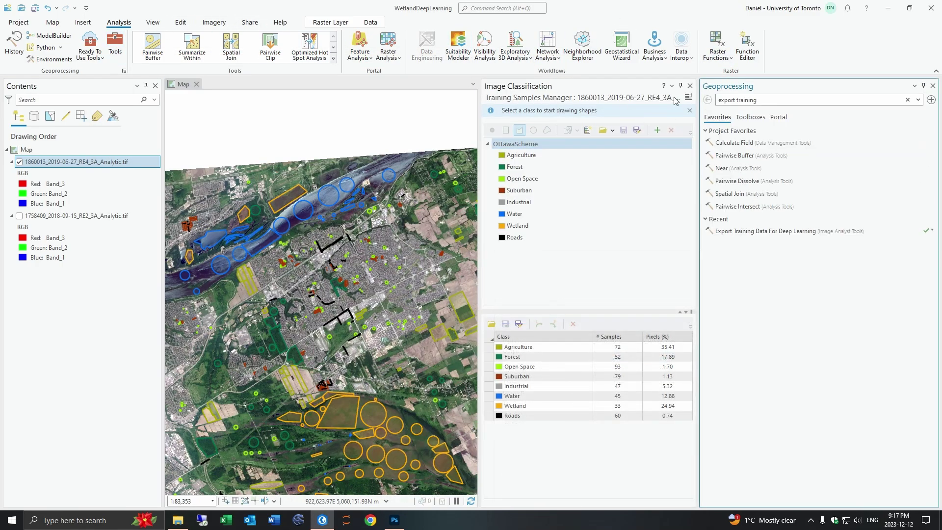
Open Train Deep Learning Model with WetlandDeepLearning > training_data as Input Training Data.
click(907, 99)
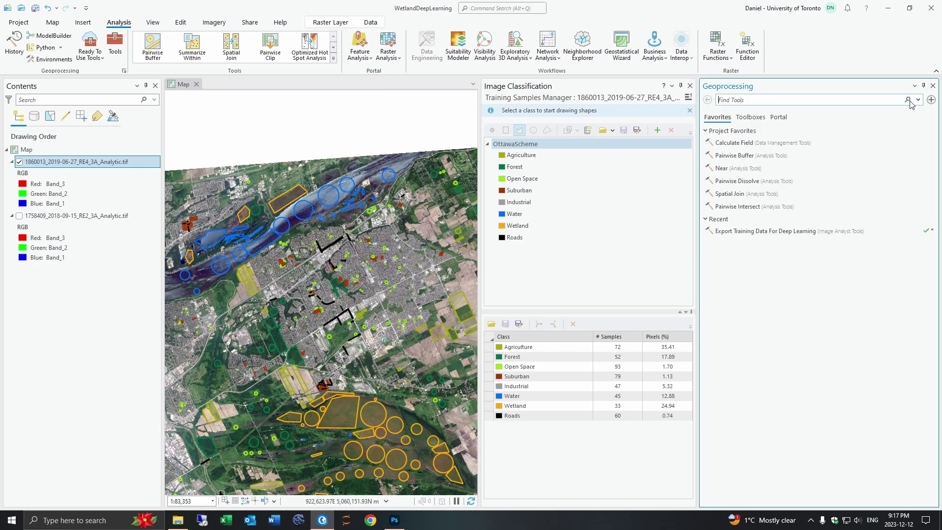
text(train deep)
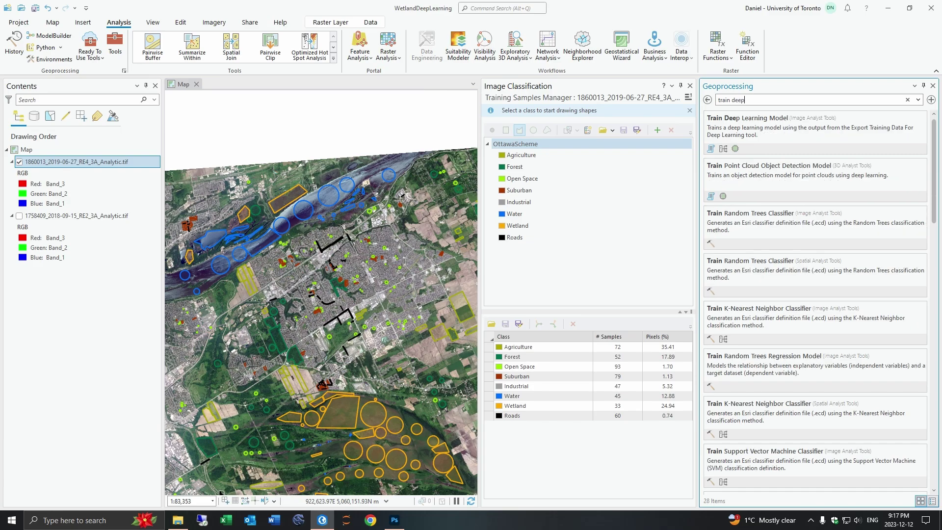
click(850, 143)
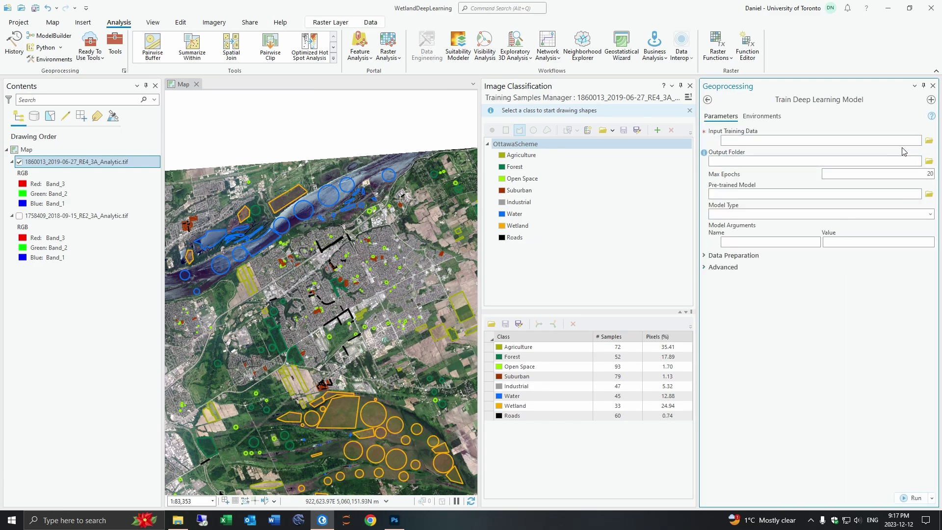
click(928, 141)
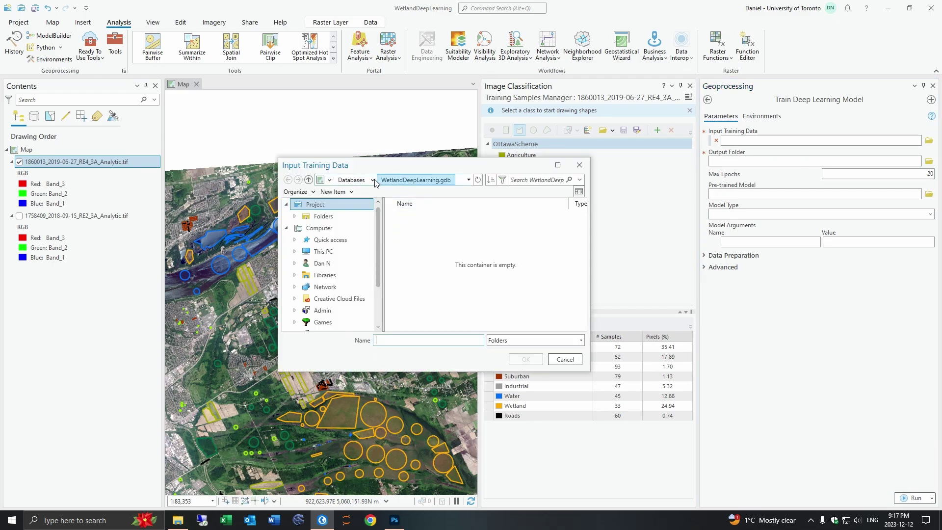
click(334, 215)
double_click(449, 215)
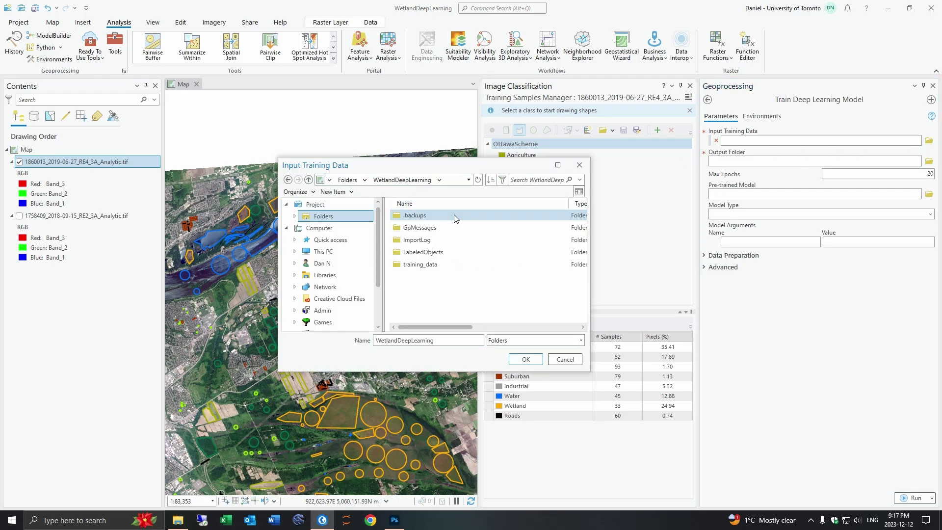
click(449, 265)
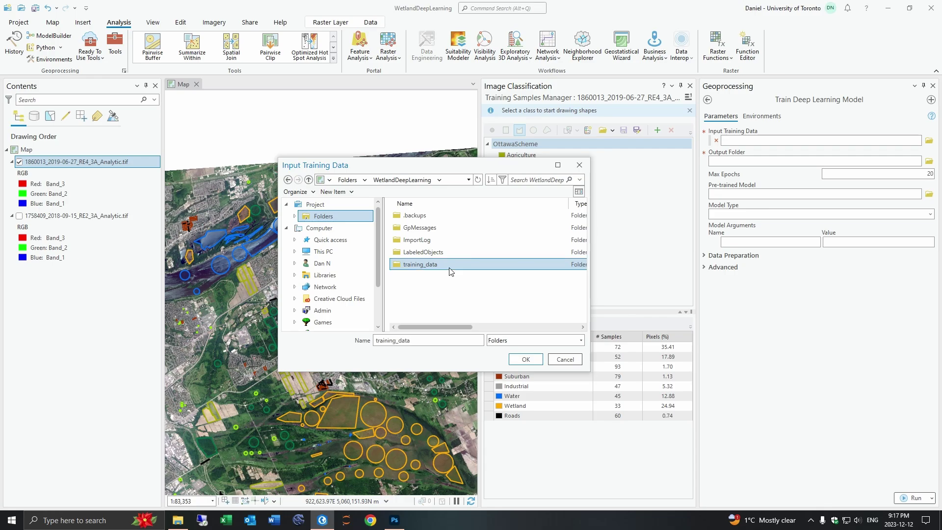
click(526, 359)
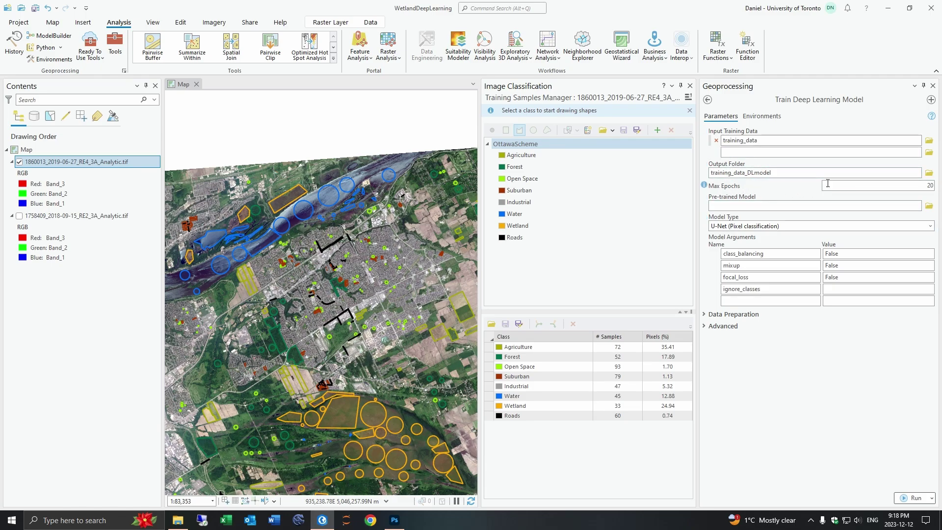
Change Max Epochs from 20 to 100 and review the advanced training options.
double_click(930, 185)
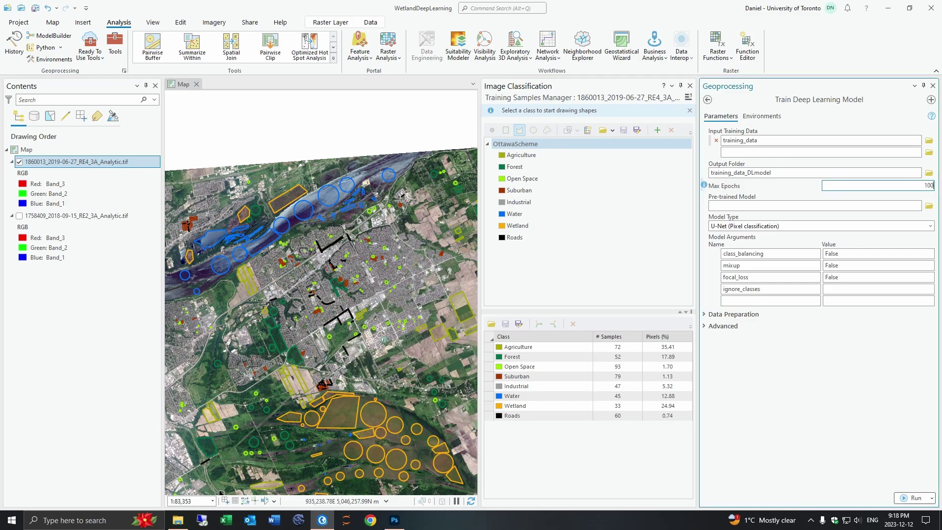
click(816, 394)
click(747, 327)
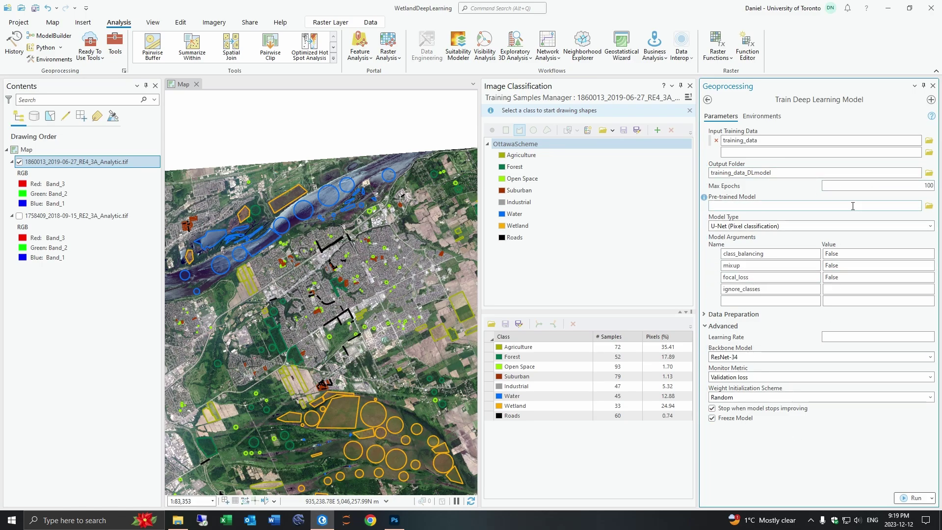
click(764, 325)
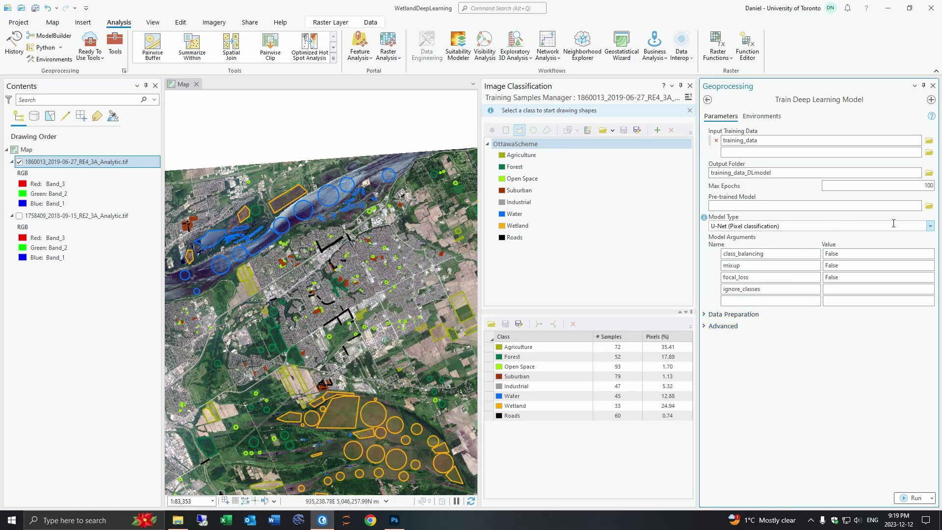
Keep U-Net as the model type, check advanced and data preparation settings, and run training.
click(929, 225)
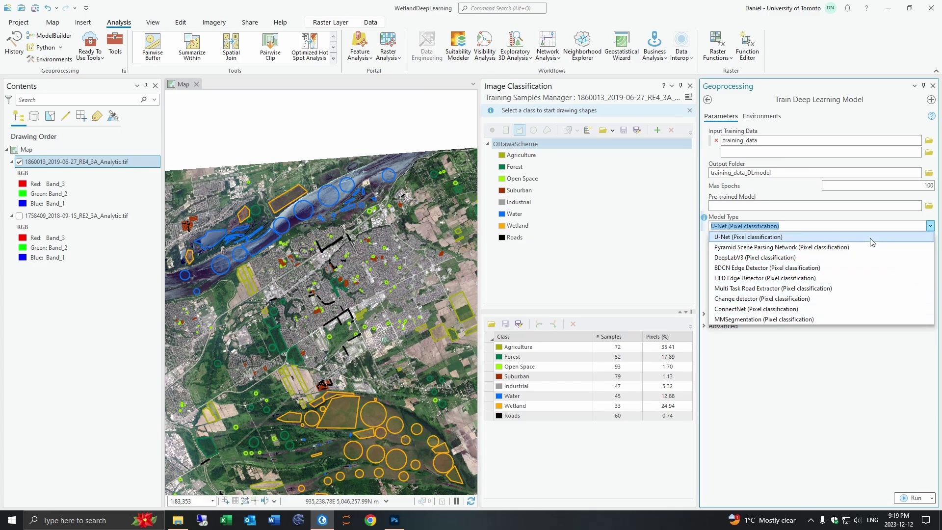
click(882, 238)
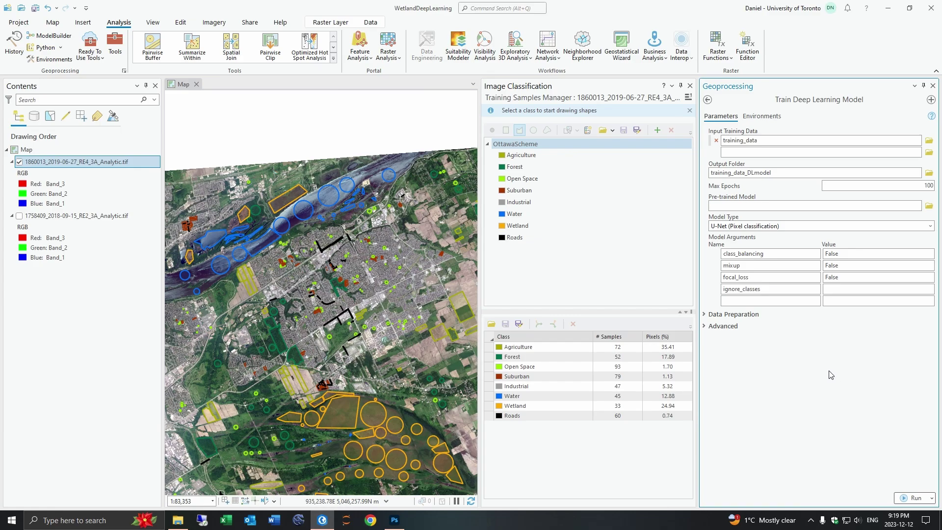
click(738, 330)
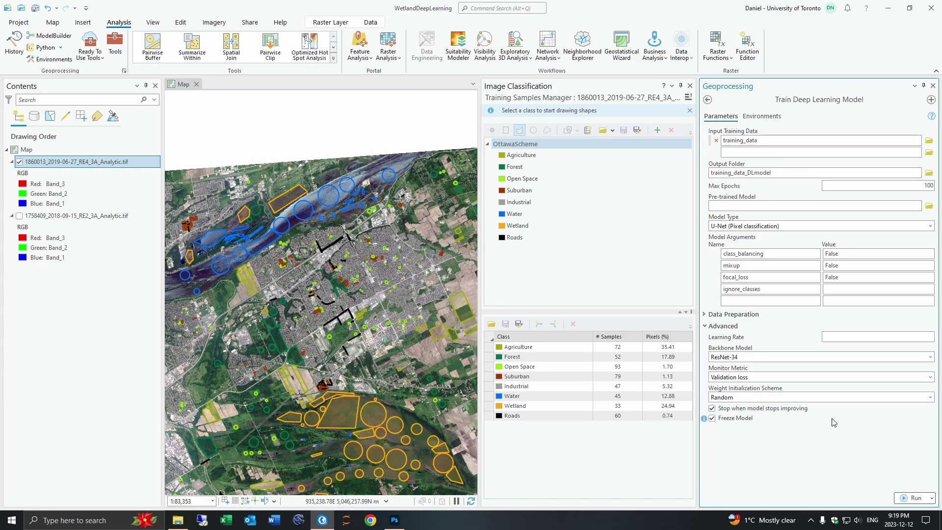
click(734, 326)
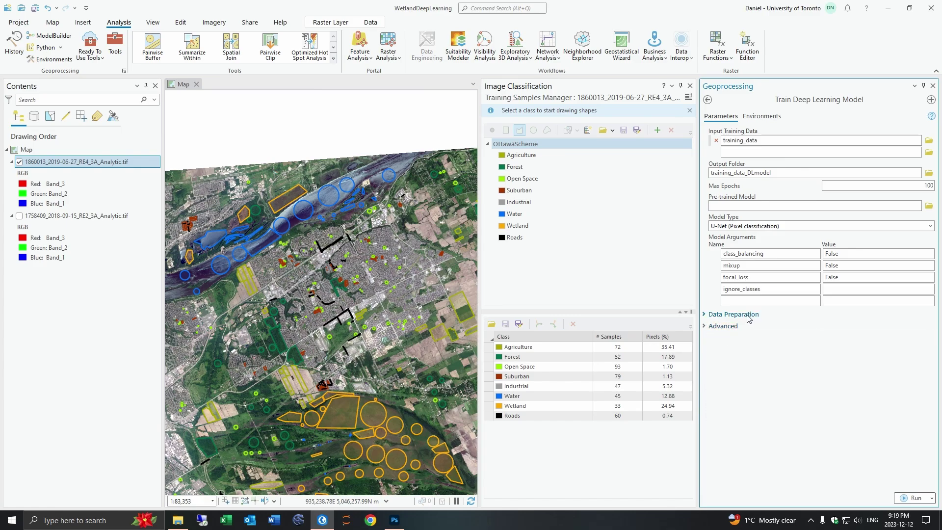
click(748, 316)
click(747, 315)
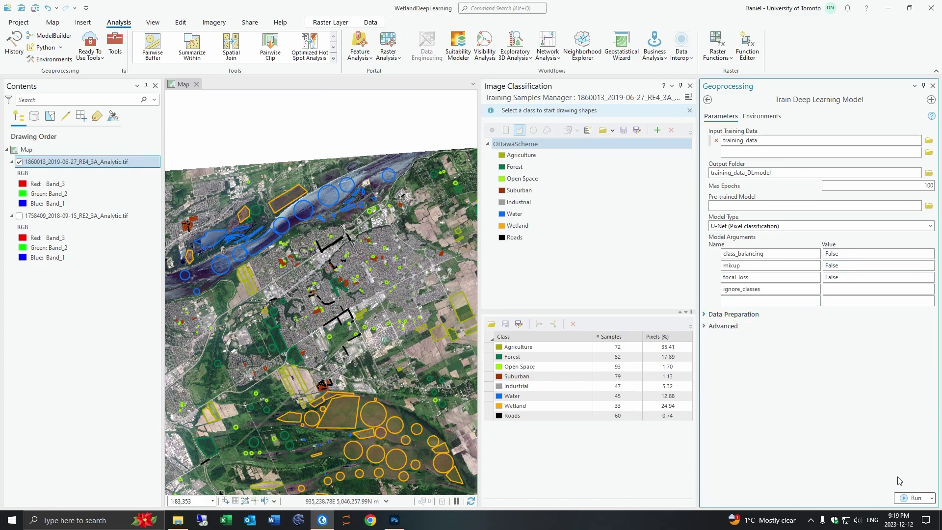
click(912, 498)
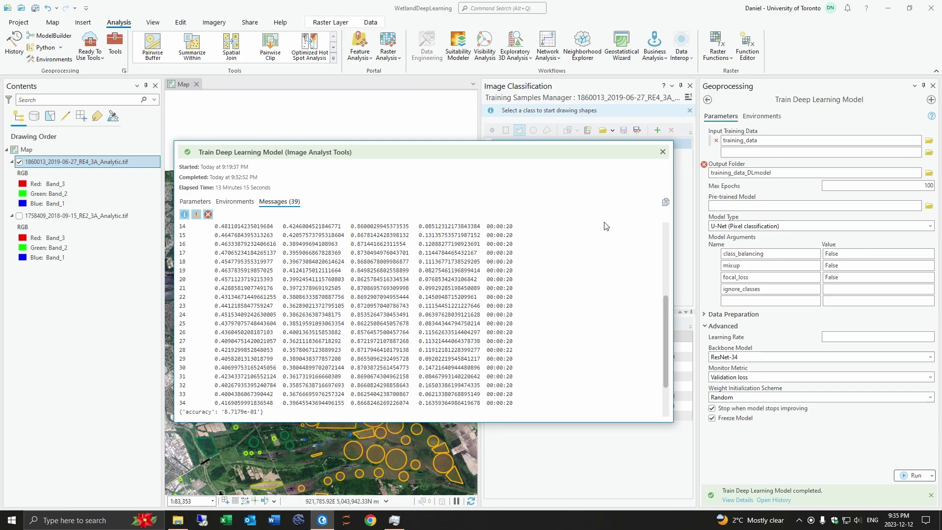
Close the finished training log (accuracy about 0.87) and return to the 'train deep' results.
click(661, 152)
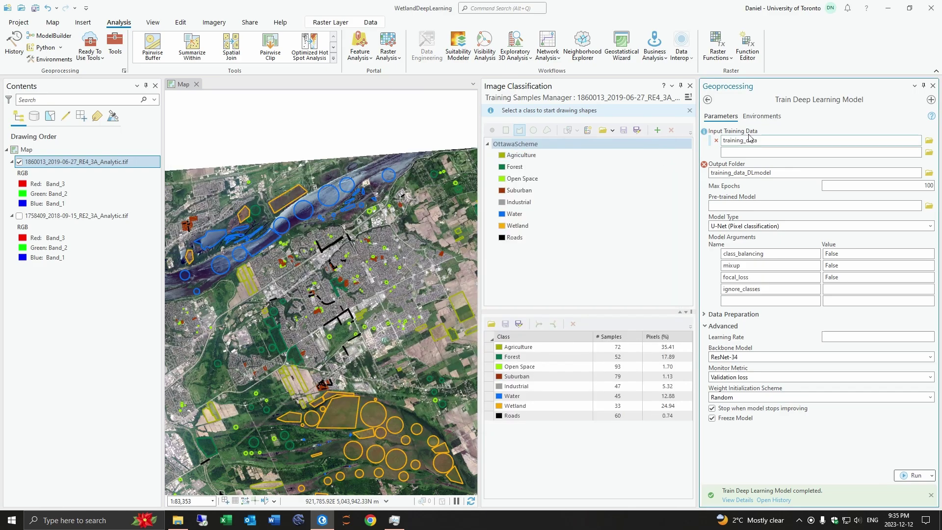
click(707, 100)
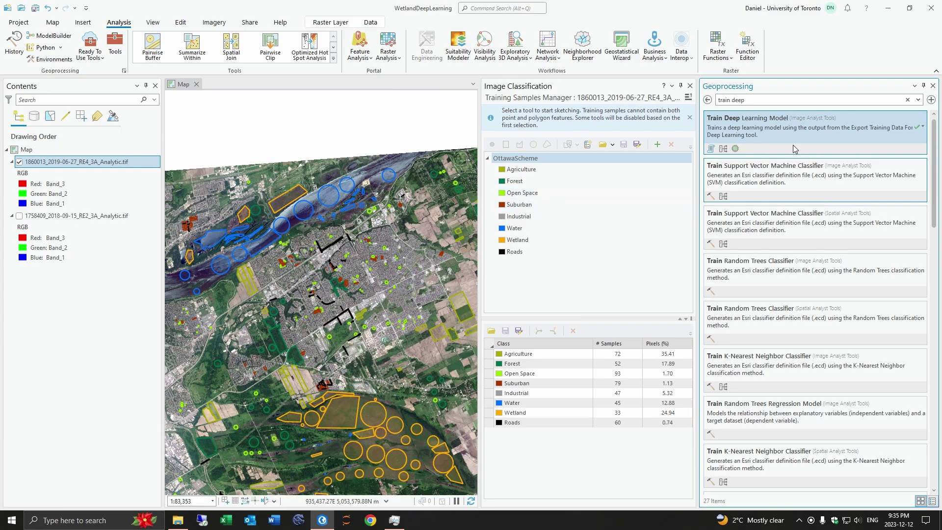
Open Classify Pixels Using Deep Learning with 1860013_2019-06-27_RE4_3A_Analytic.tif as input raster.
click(907, 99)
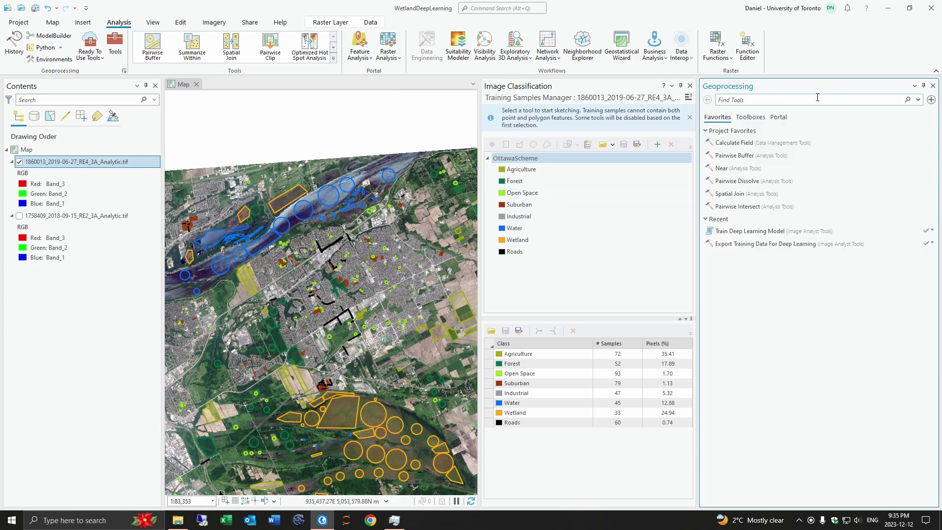
text(classi)
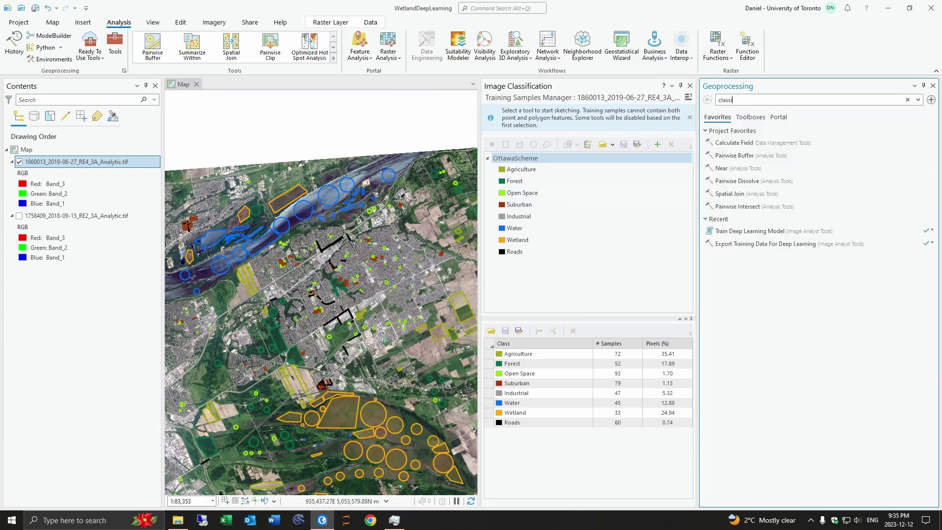
text(fy)
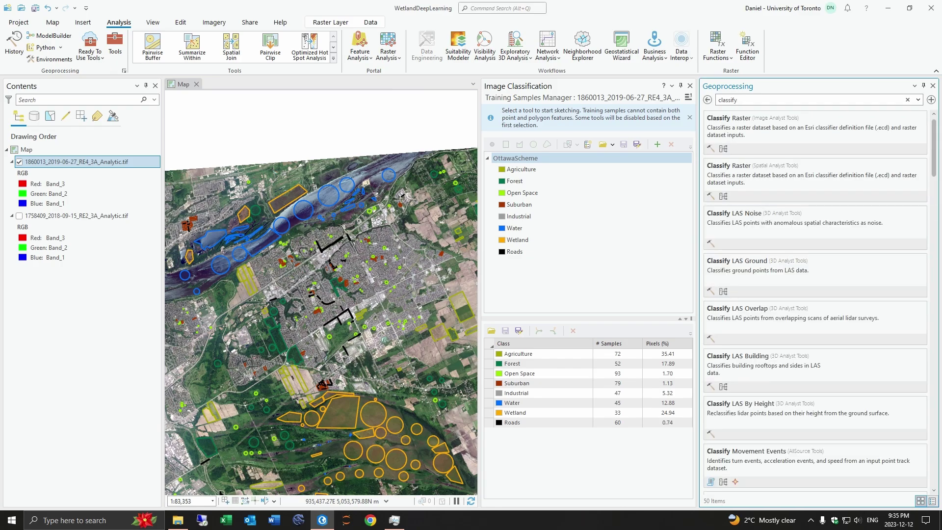
text( deep)
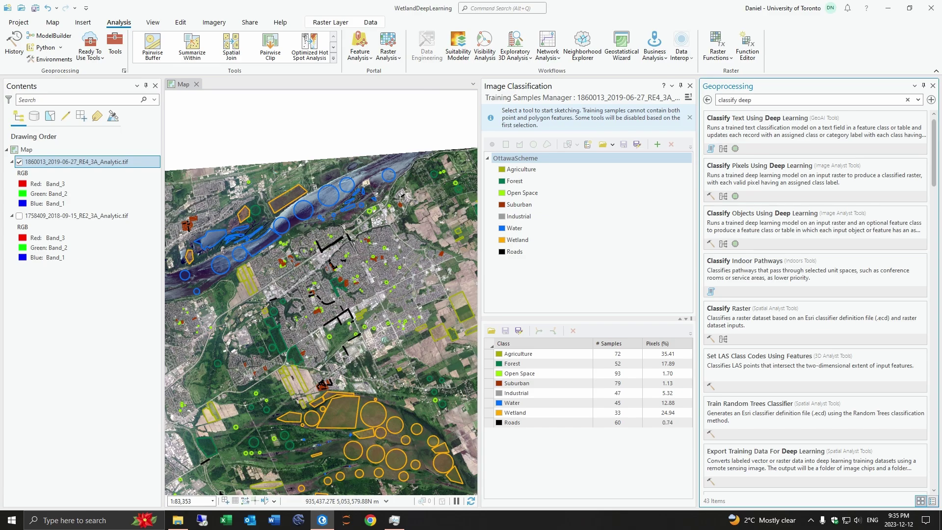
click(822, 188)
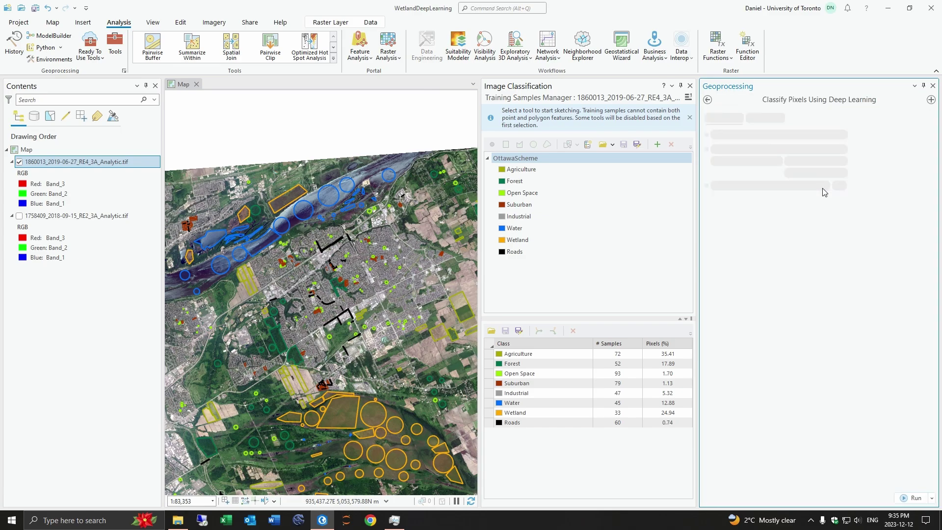
click(917, 140)
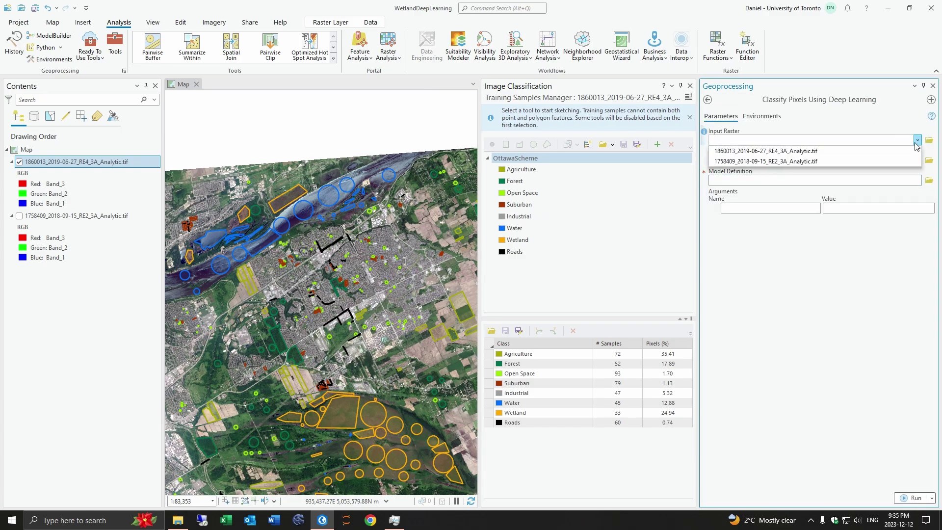
click(879, 149)
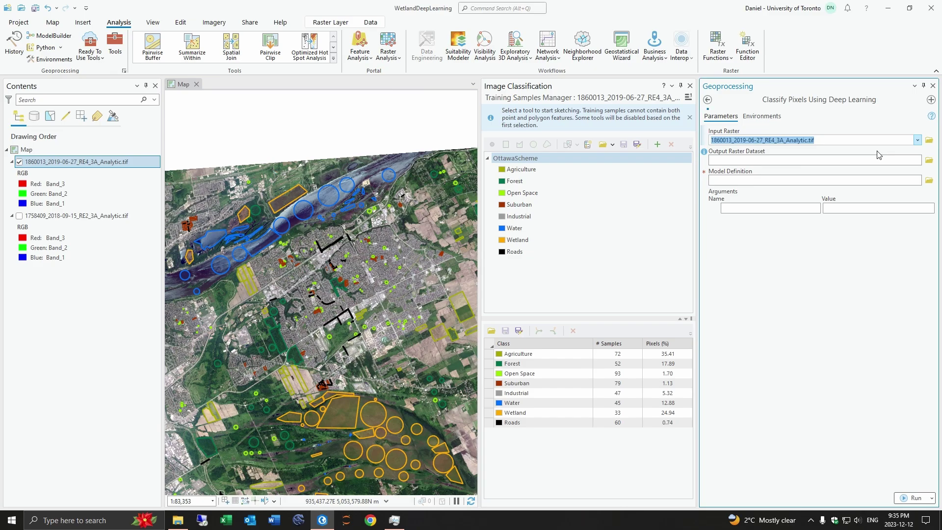
Use training_data_DLmodel.dlpk as the Model Definition and run the classification.
click(929, 181)
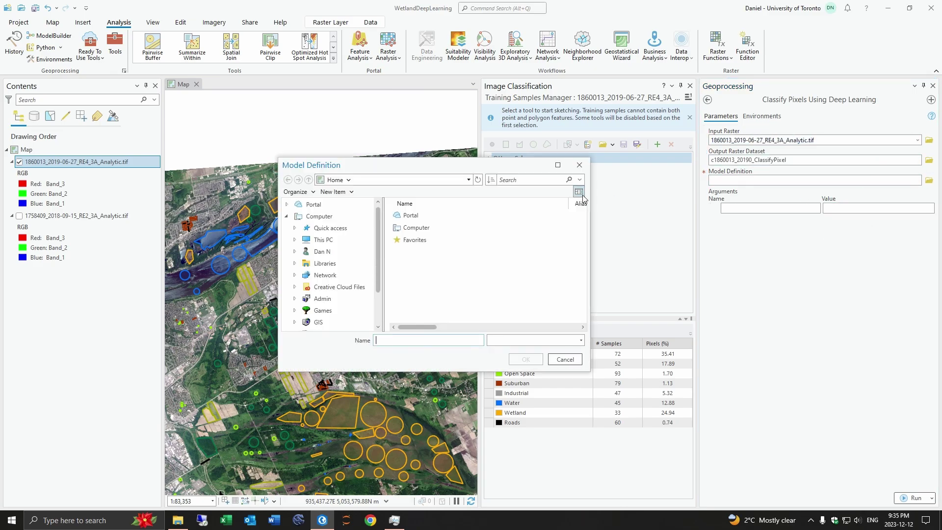
double_click(425, 266)
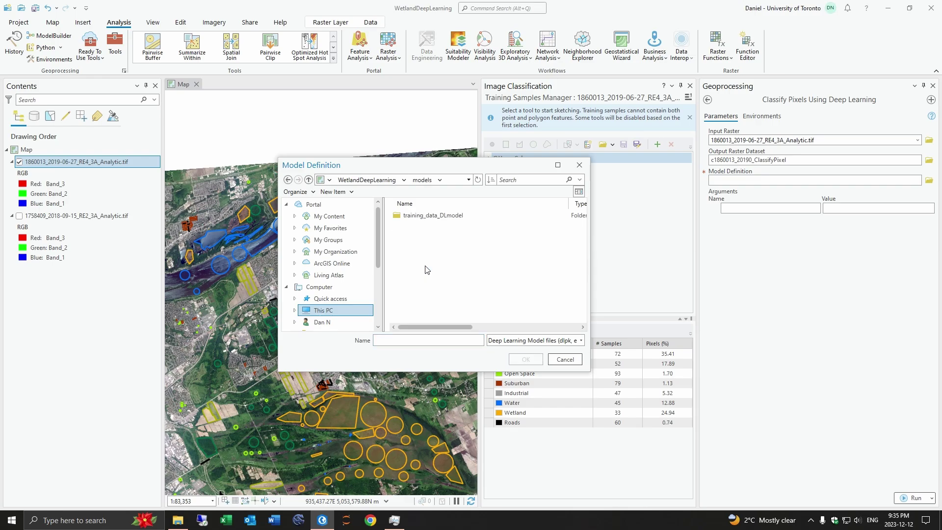
double_click(440, 216)
click(458, 241)
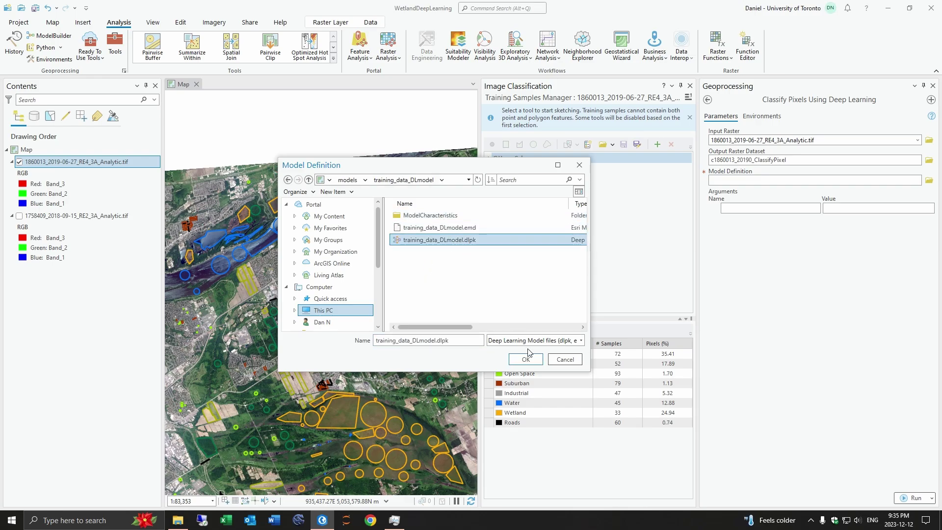
click(530, 361)
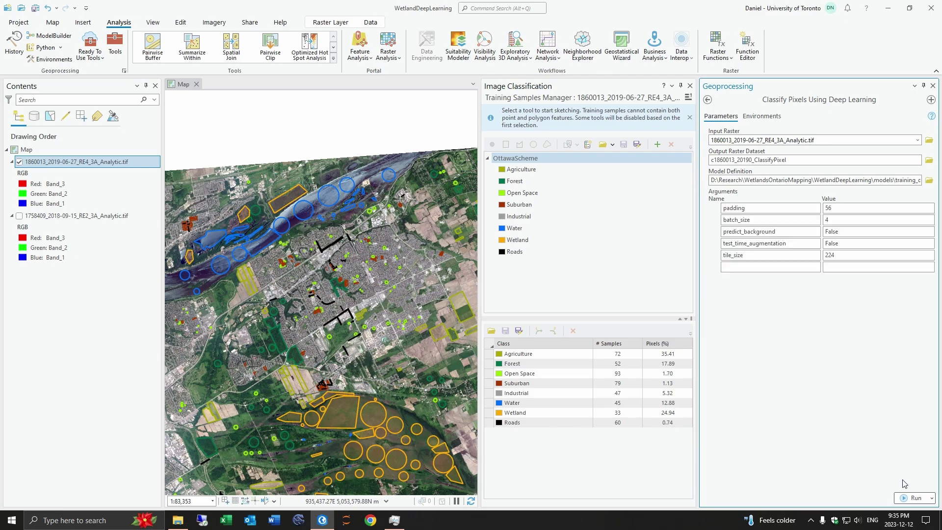
click(906, 499)
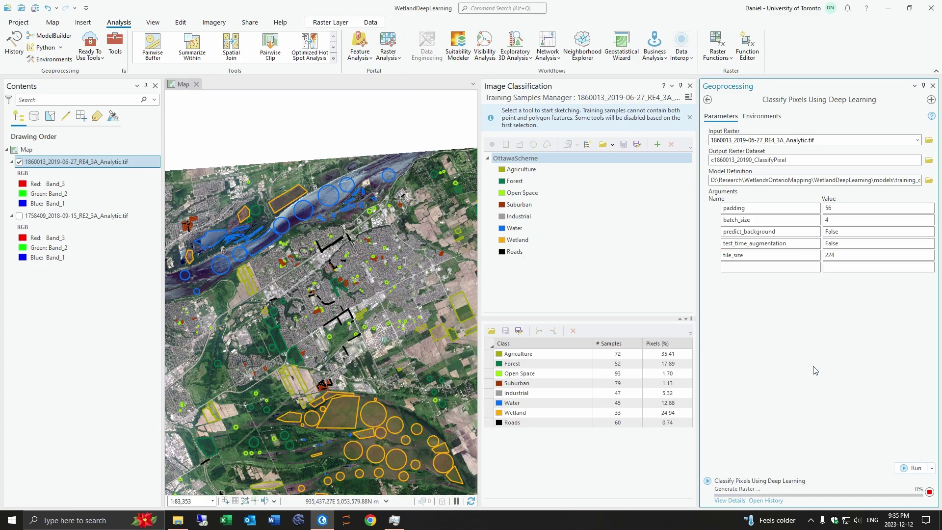
Follow the classification progress details until it finishes after 54 seconds, then close them.
click(739, 501)
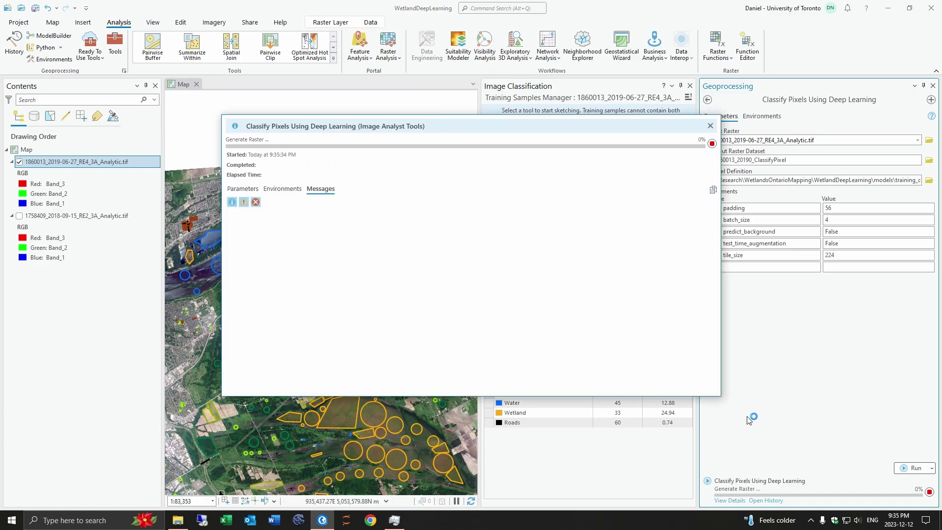
drag(516, 131, 474, 157)
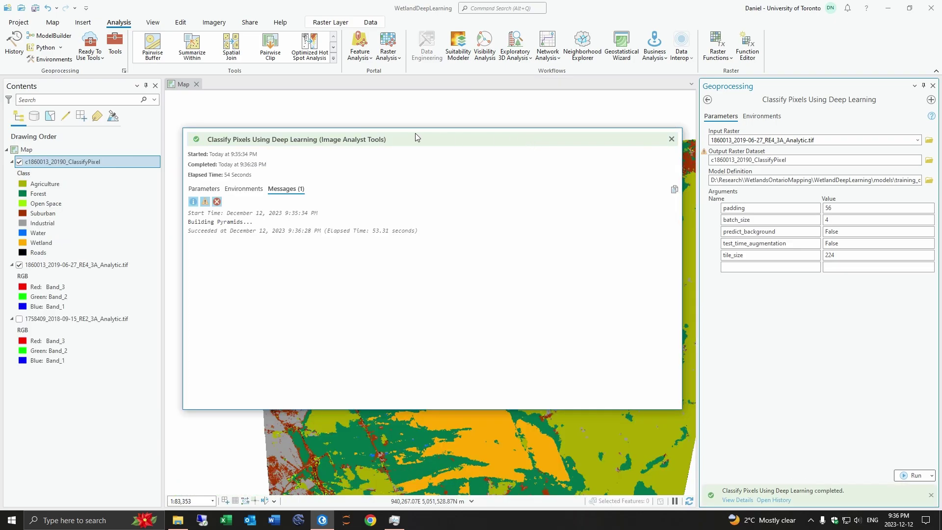
click(671, 139)
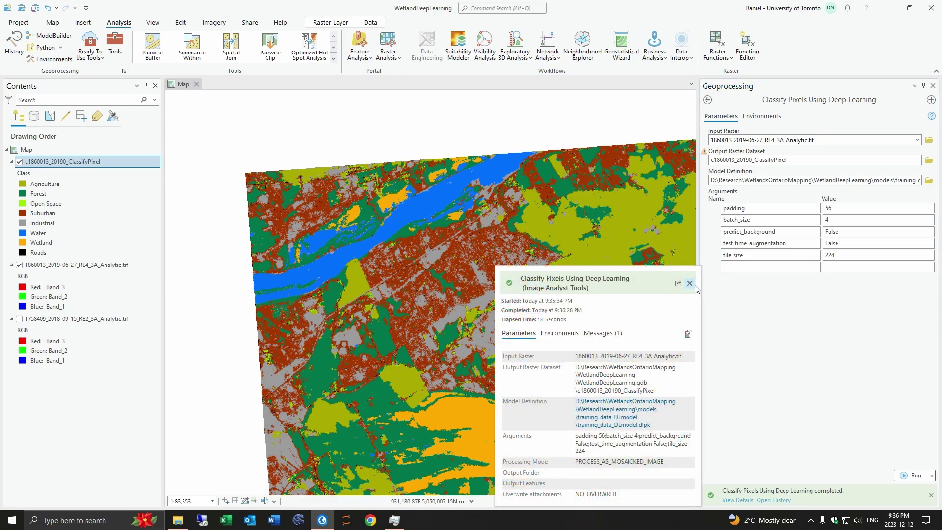
click(689, 283)
Close the Geoprocessing pane and zoom the map into the large wetland.
drag(604, 281, 533, 254)
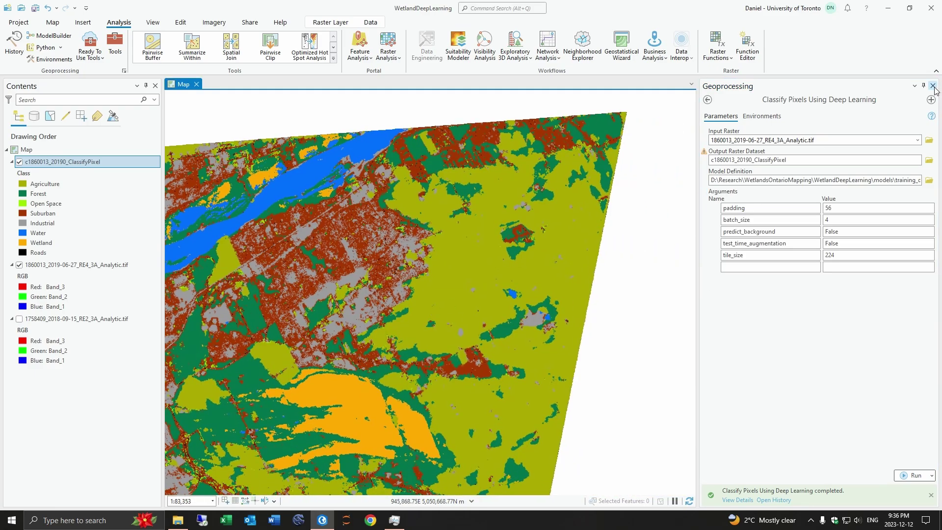
click(932, 86)
scroll(486, 407, up, 2)
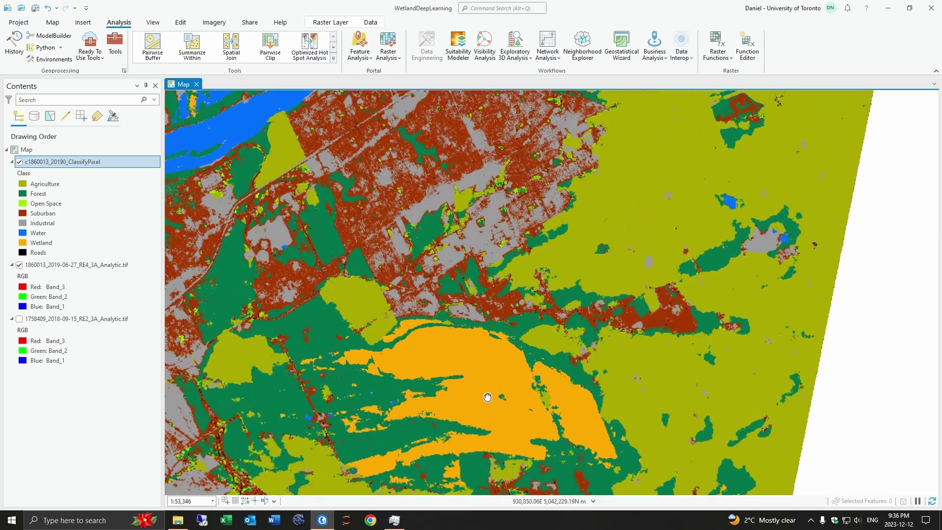
drag(487, 396, 484, 326)
scroll(540, 336, up, 2)
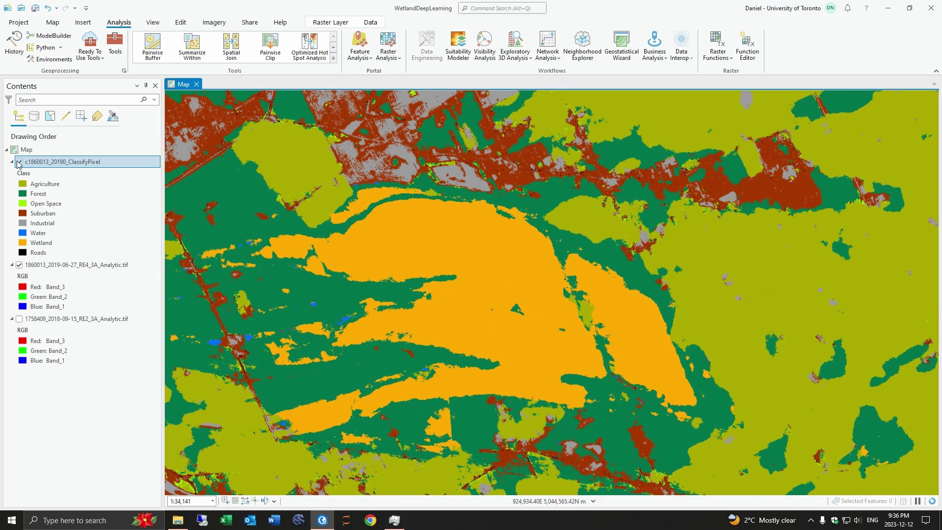
Toggle the c1860013_20190_ClassifyPixel layer off and on to compare it with the imagery.
click(19, 162)
click(19, 161)
click(18, 162)
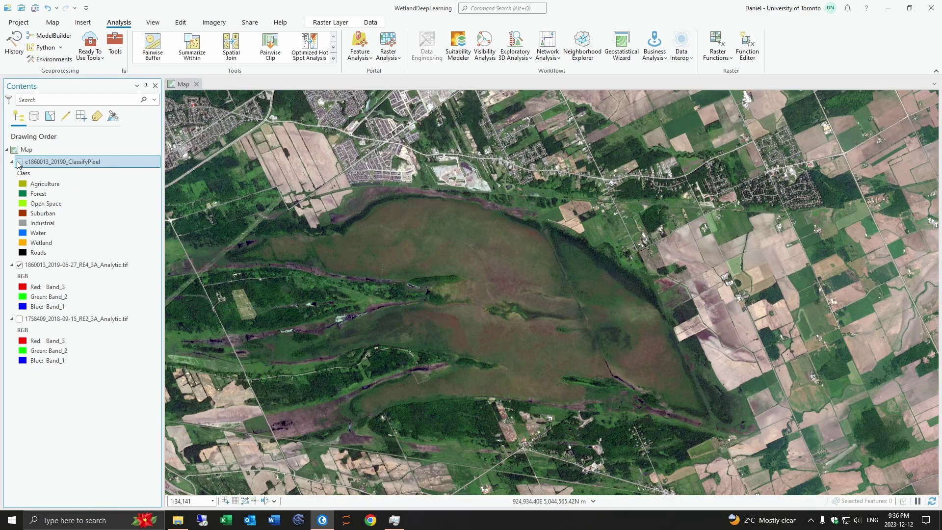
click(19, 162)
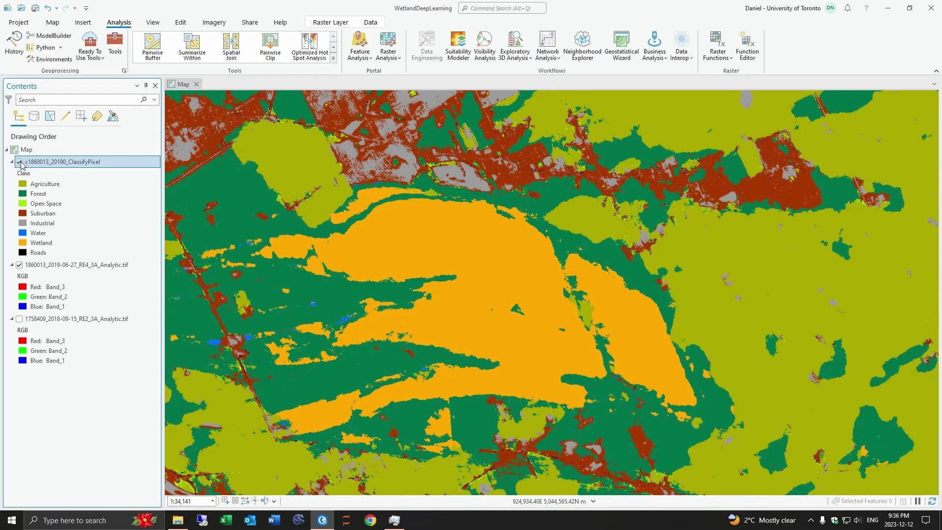
click(19, 162)
click(18, 162)
Zoom out and pan toward the edge of the classified raster.
scroll(429, 330, down, 2)
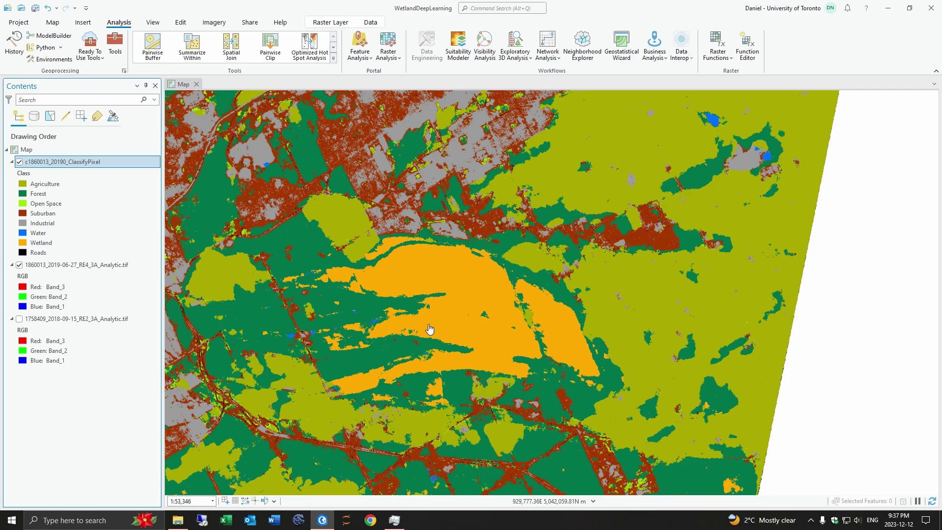
drag(378, 268, 412, 296)
drag(400, 261, 441, 312)
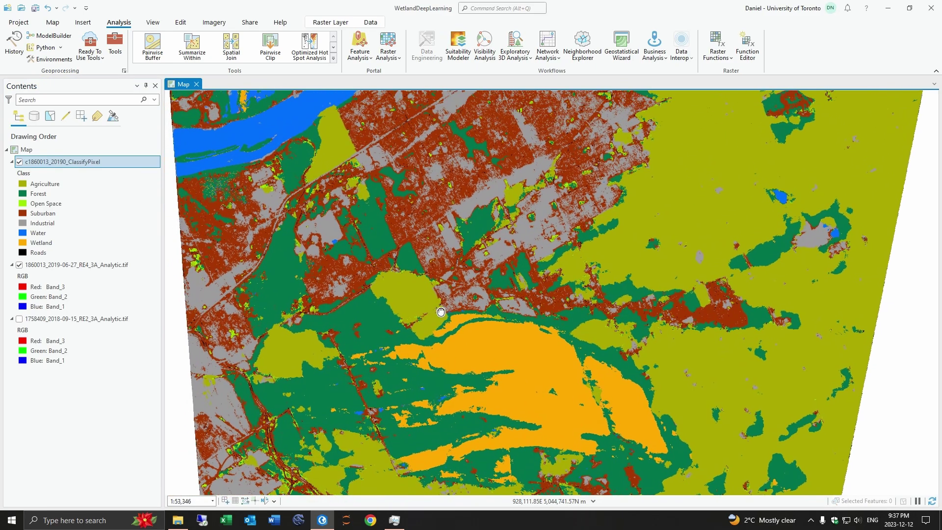